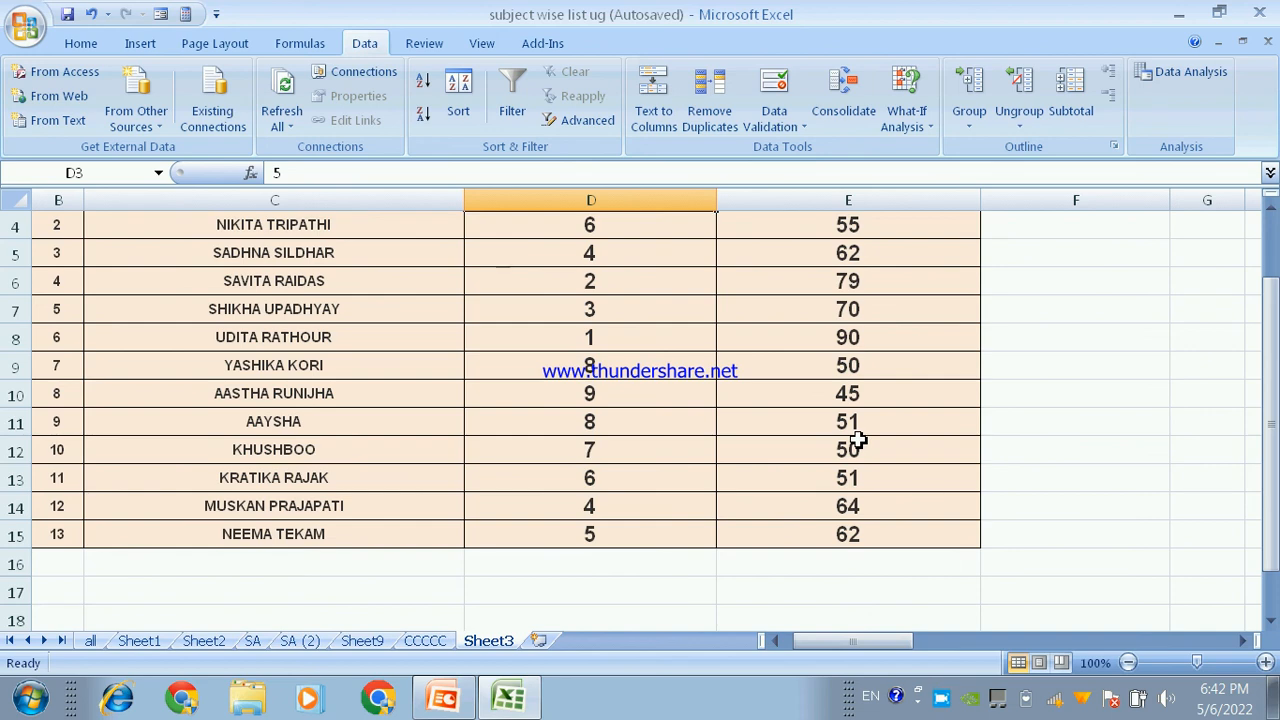
Start a CORREL statistical function in cell D16, below the TV watching hours column.
left_click(655, 563)
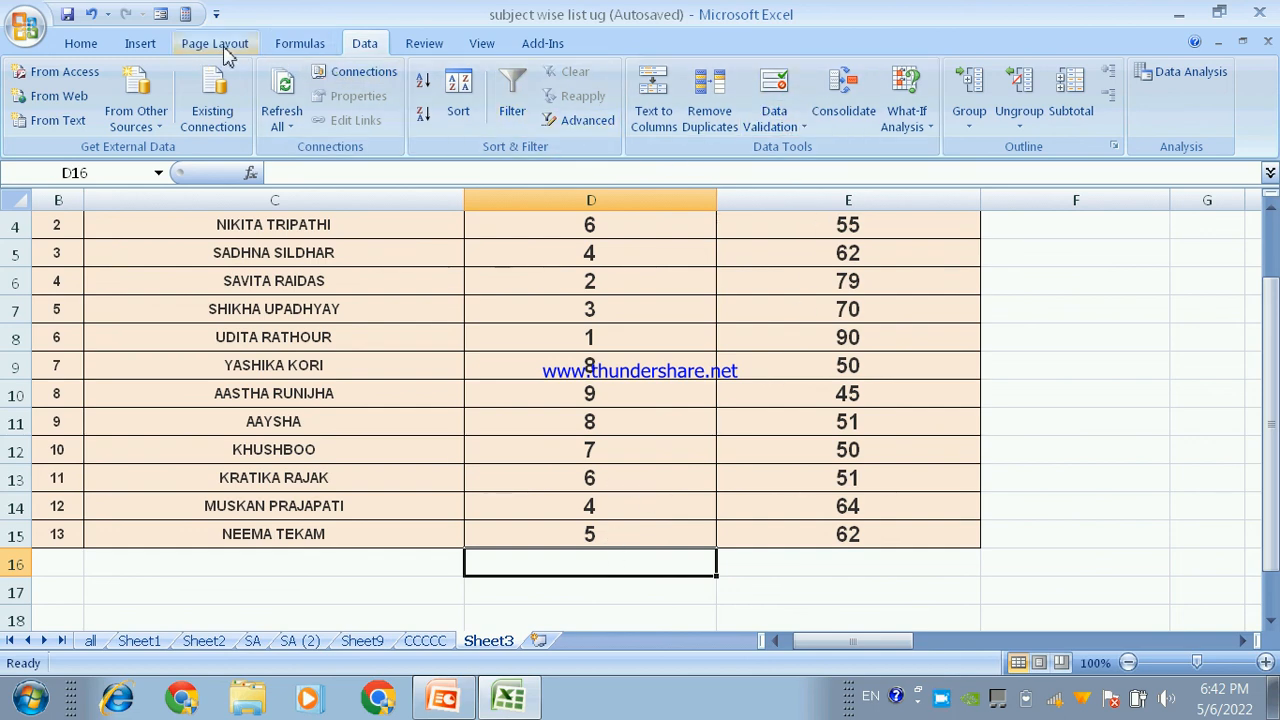
left_click(299, 43)
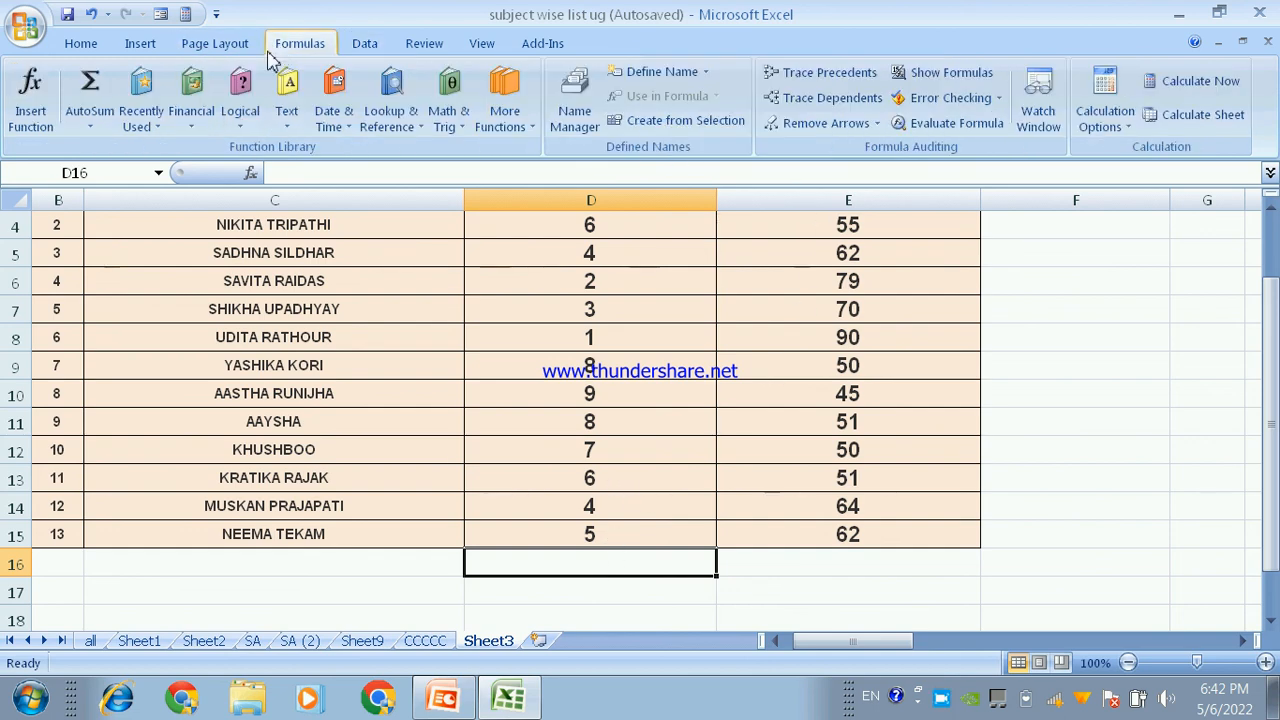
left_click(506, 124)
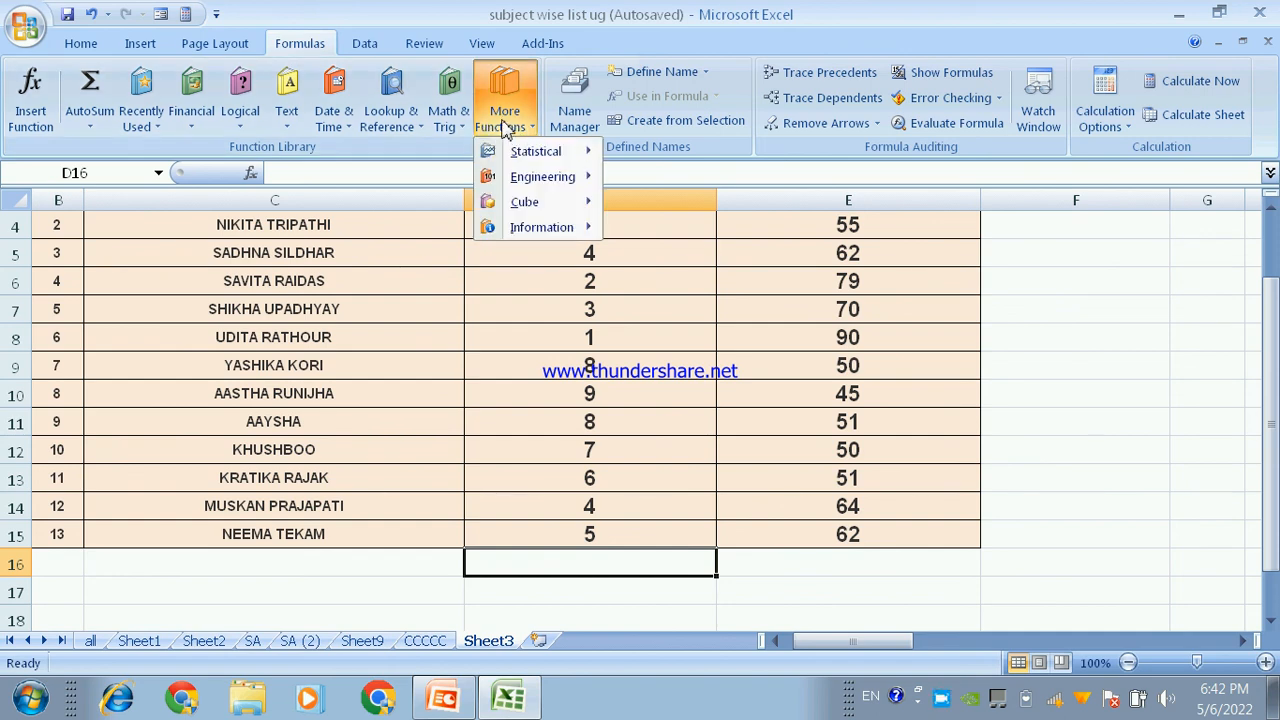
mouse_move(524, 162)
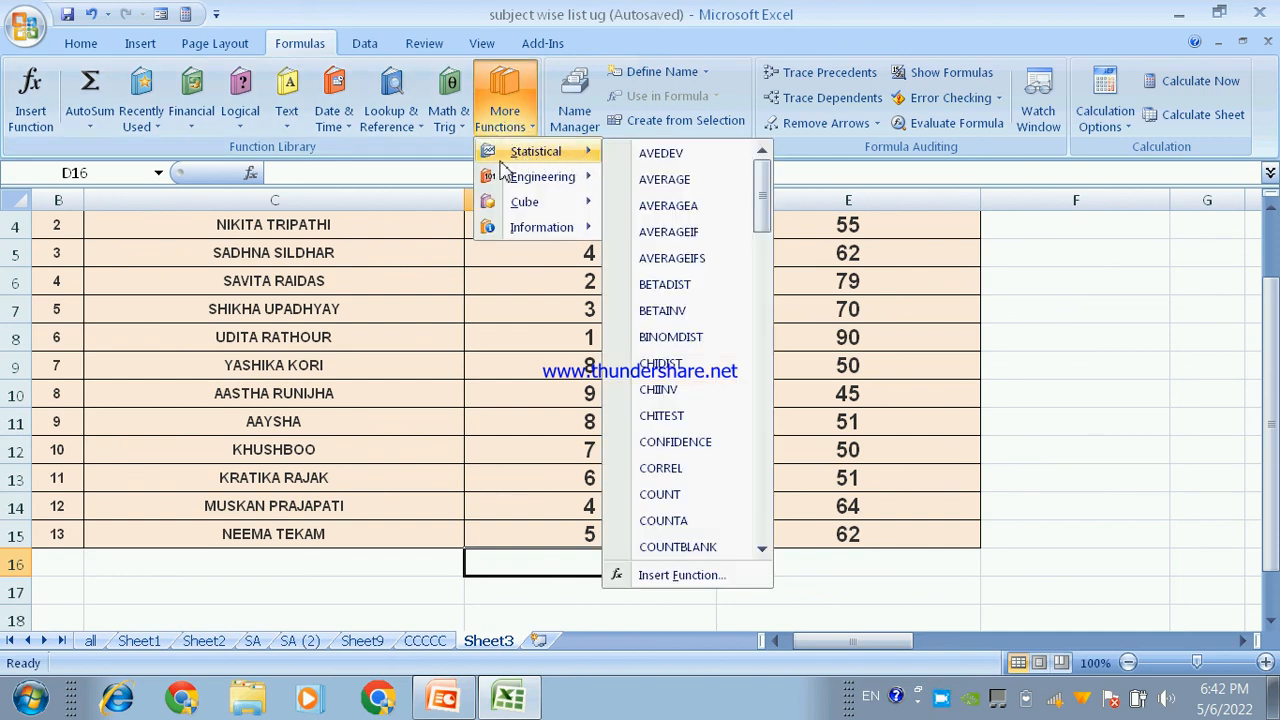
left_click_drag(762, 196, 763, 231)
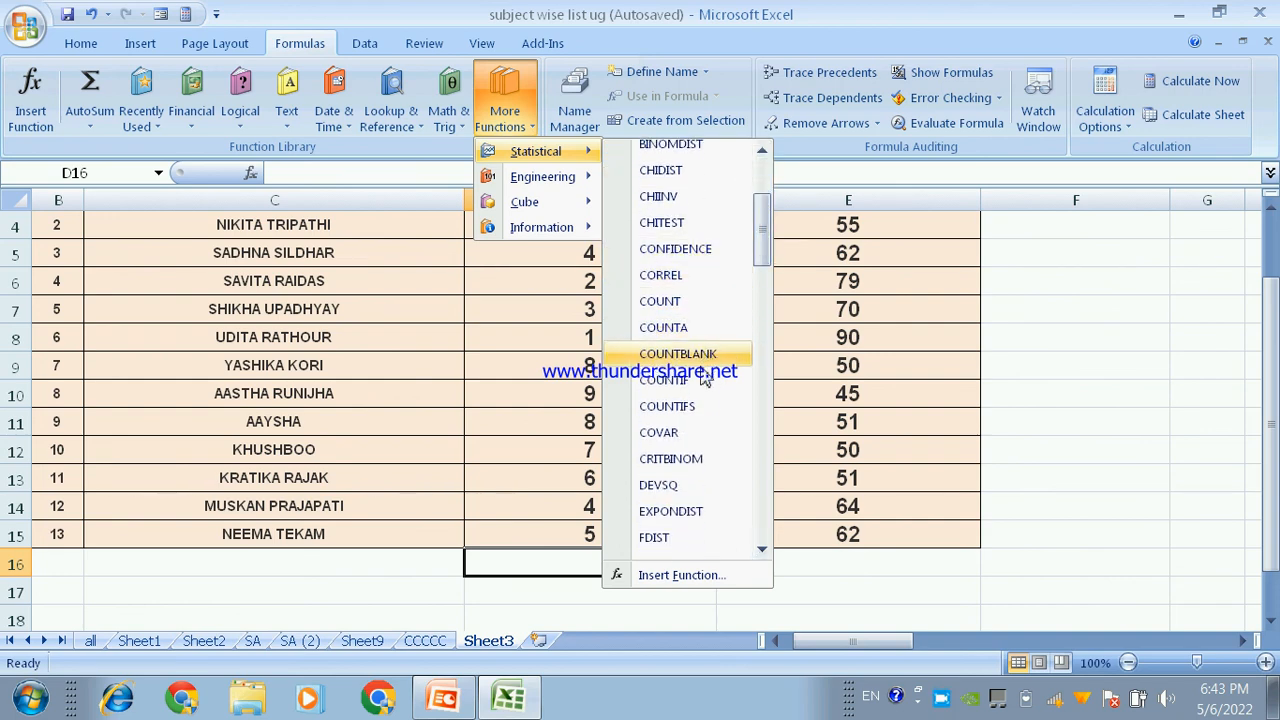
left_click(655, 283)
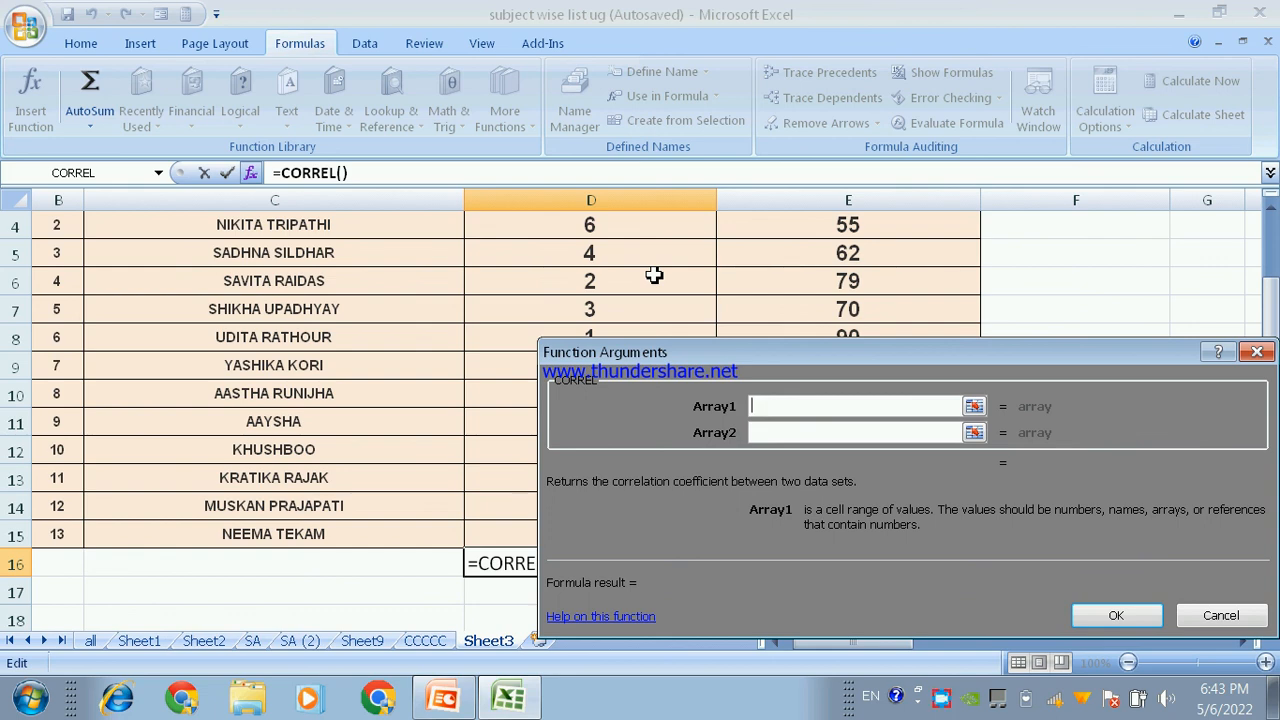
Set Array1 of the CORREL function to the TV watching hours data, D3:D15.
left_click(975, 408)
scroll(683, 320, "up", 1)
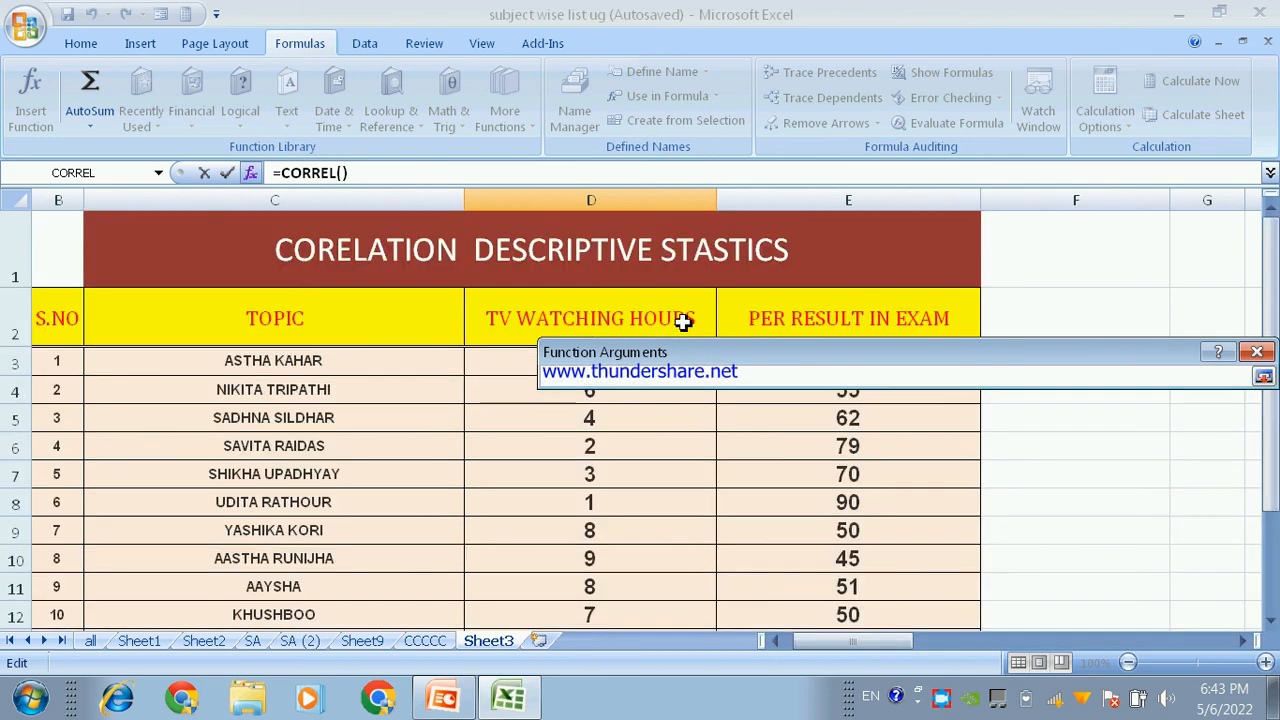
left_click_drag(503, 363, 597, 566)
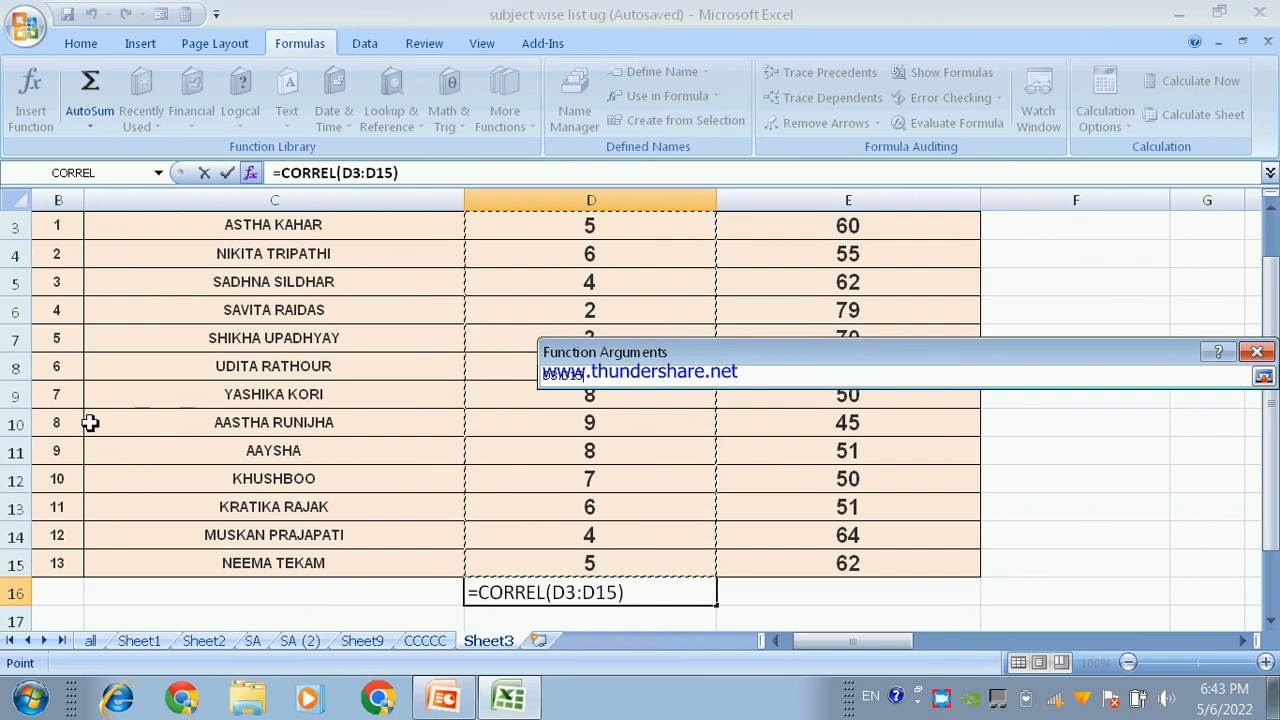
left_click(1264, 377)
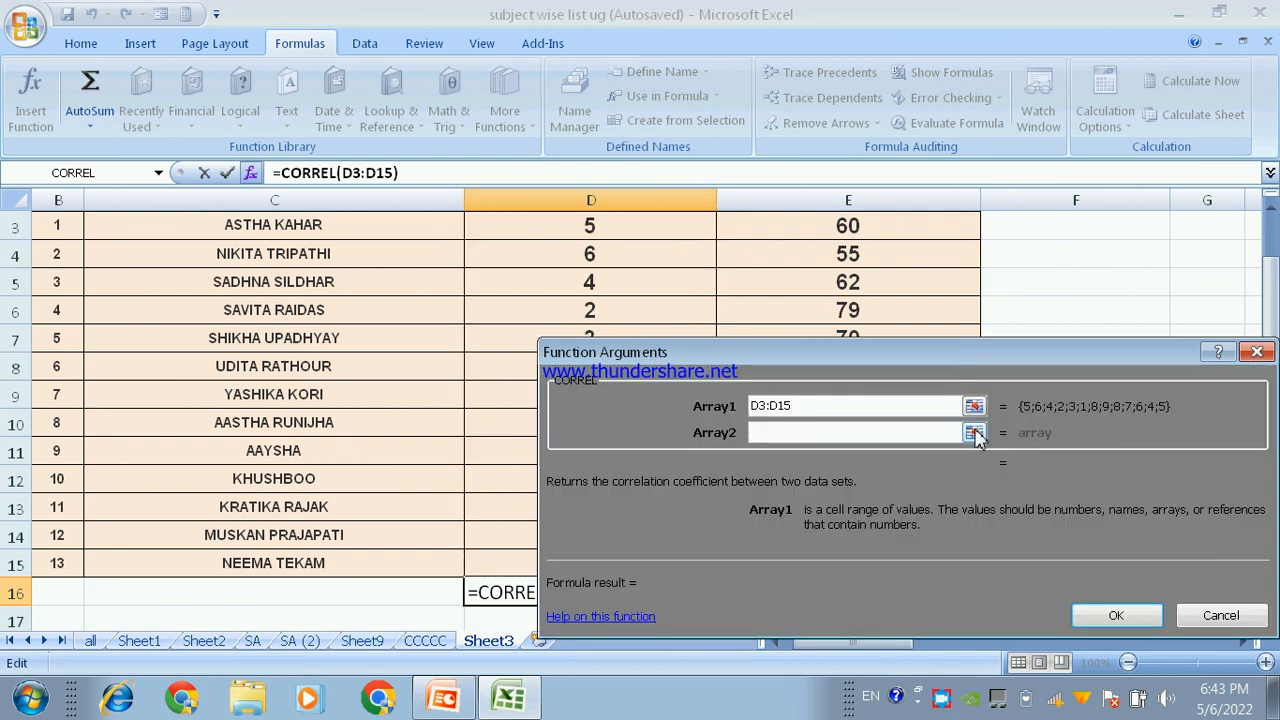
Set Array2 to the exam result data, E3:E15, and complete the CORREL formula.
left_click(973, 433)
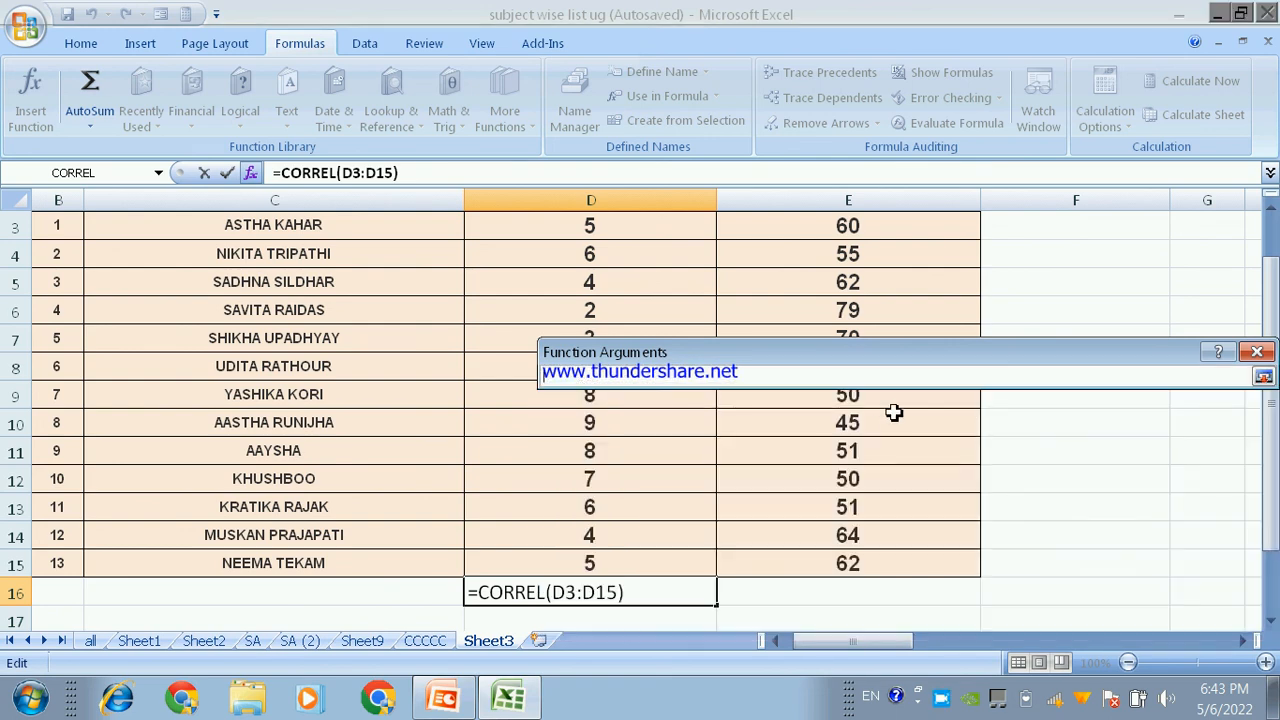
scroll(890, 390, "up", 1)
left_click_drag(891, 363, 918, 284)
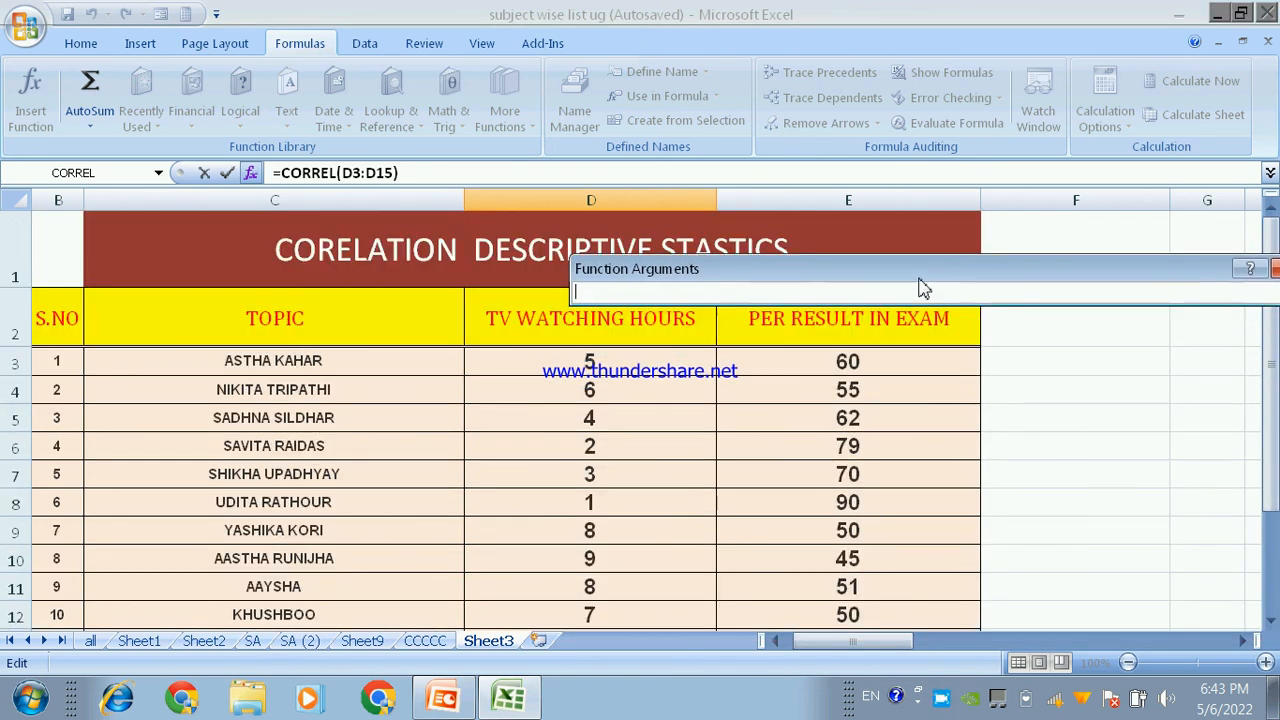
left_click_drag(883, 364, 875, 565)
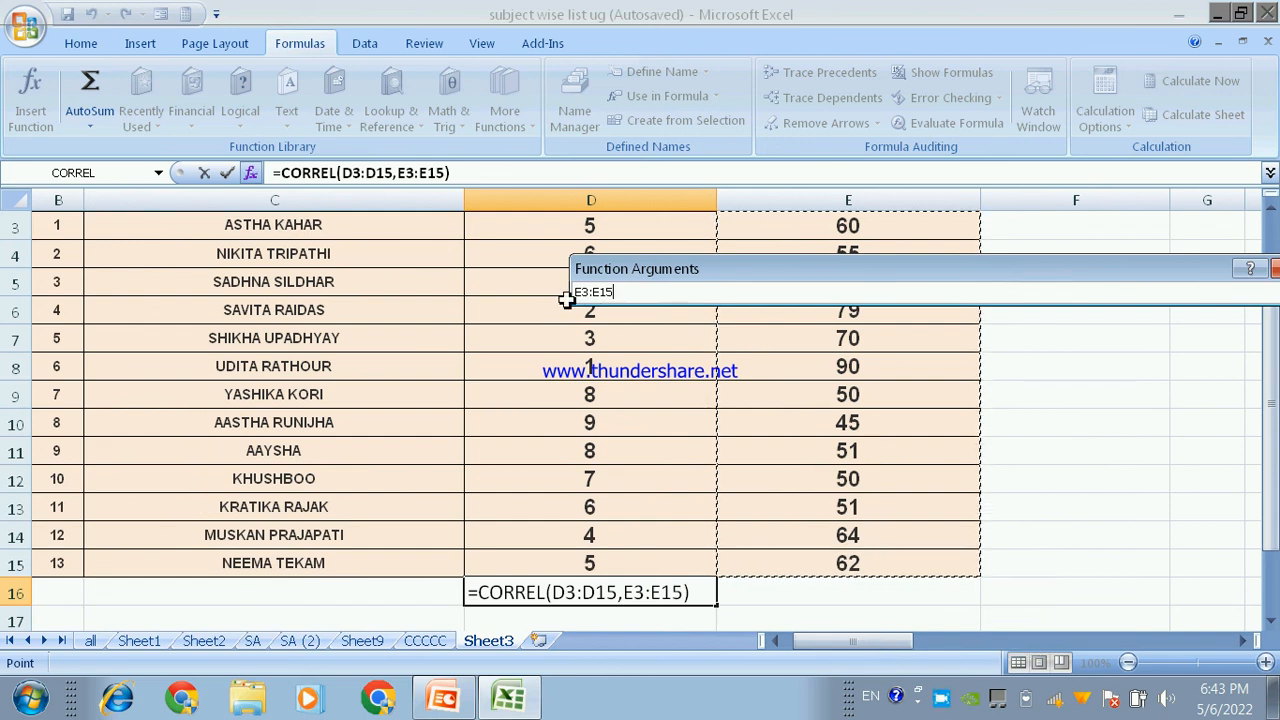
left_click_drag(737, 271, 663, 269)
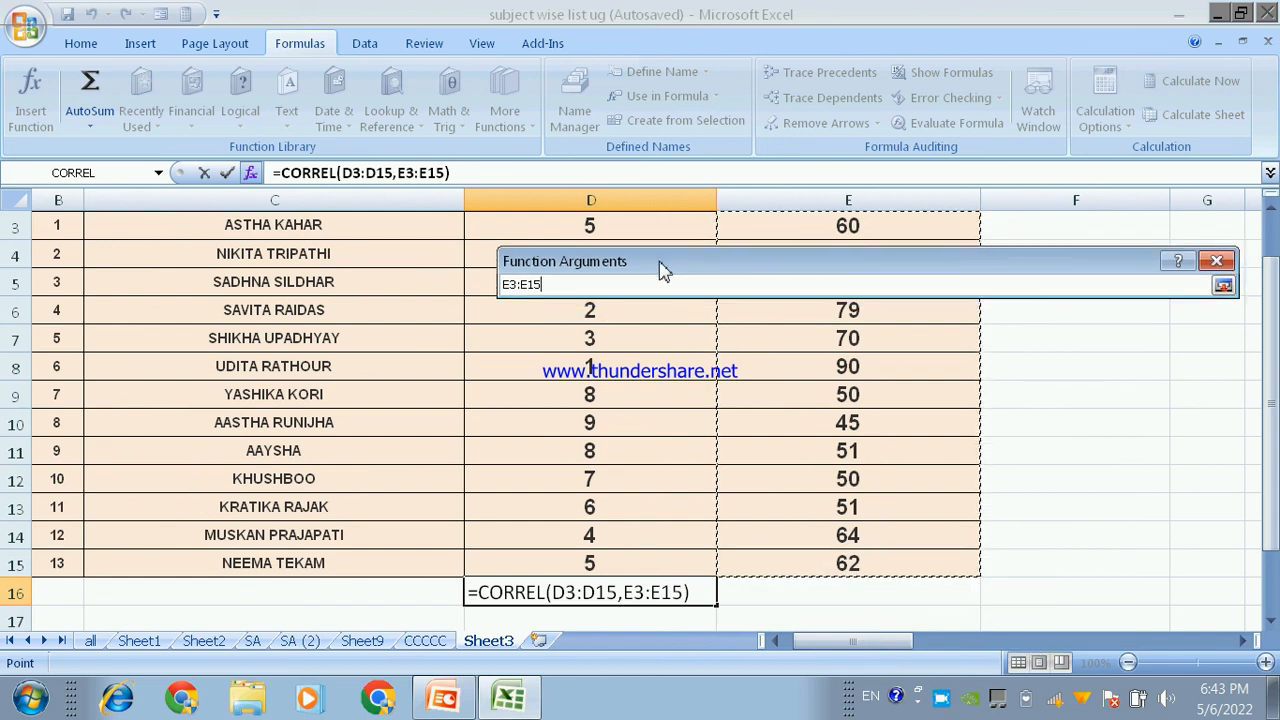
left_click(1224, 286)
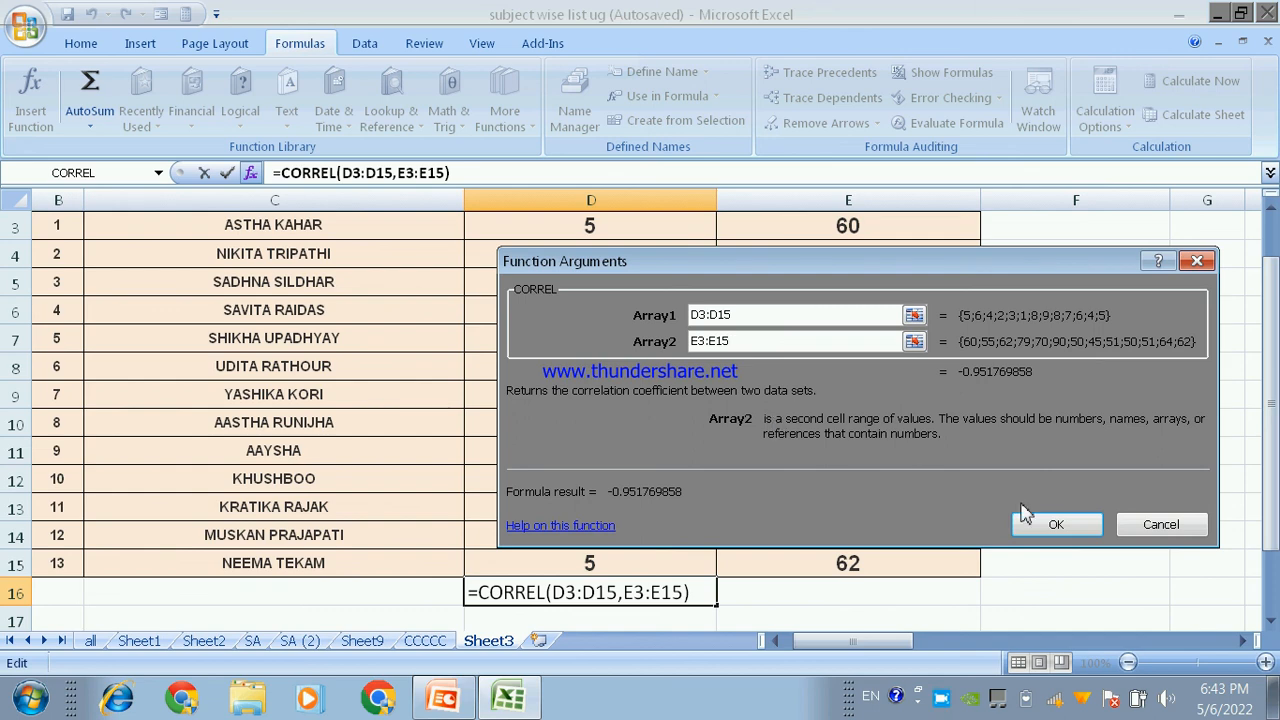
left_click(1068, 530)
scroll(666, 560, "down", 2)
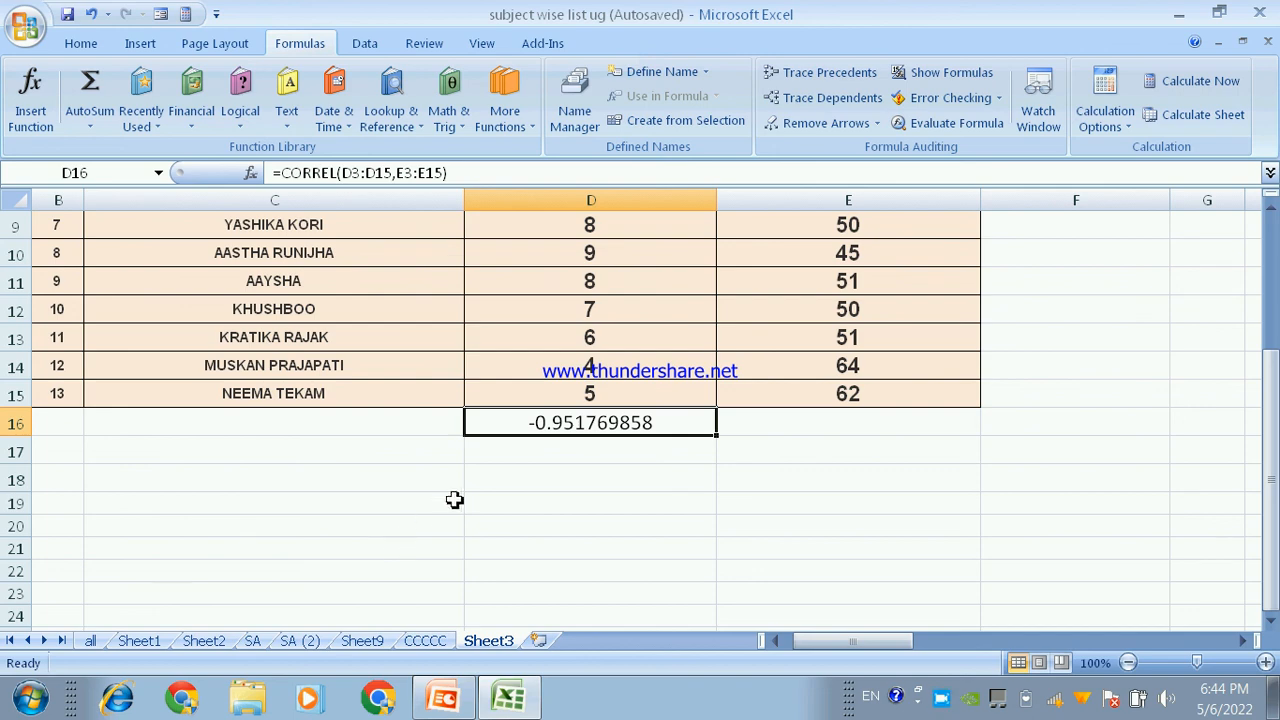
scroll(455, 495, "up", 3)
scroll(458, 491, "down", 2)
scroll(458, 490, "up", 2)
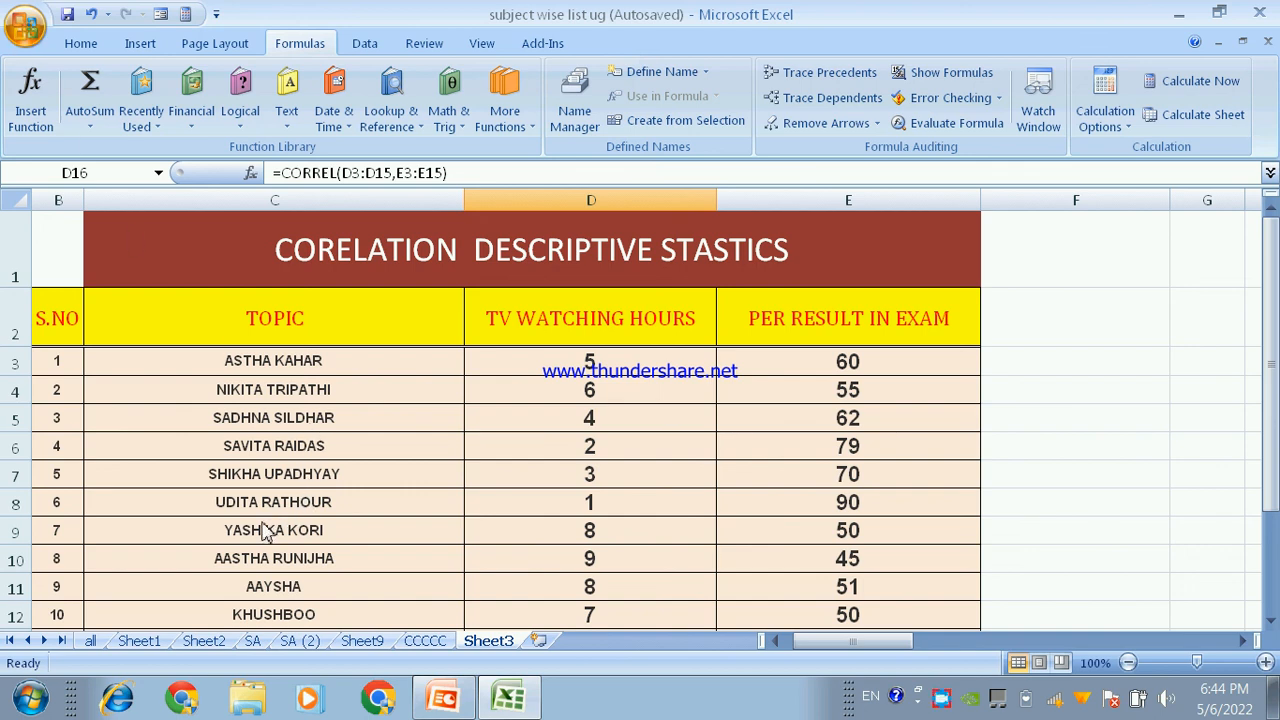
Check the Excel options for the Analysis ToolPak among the installed add-ins.
key("alt+t")
key("o")
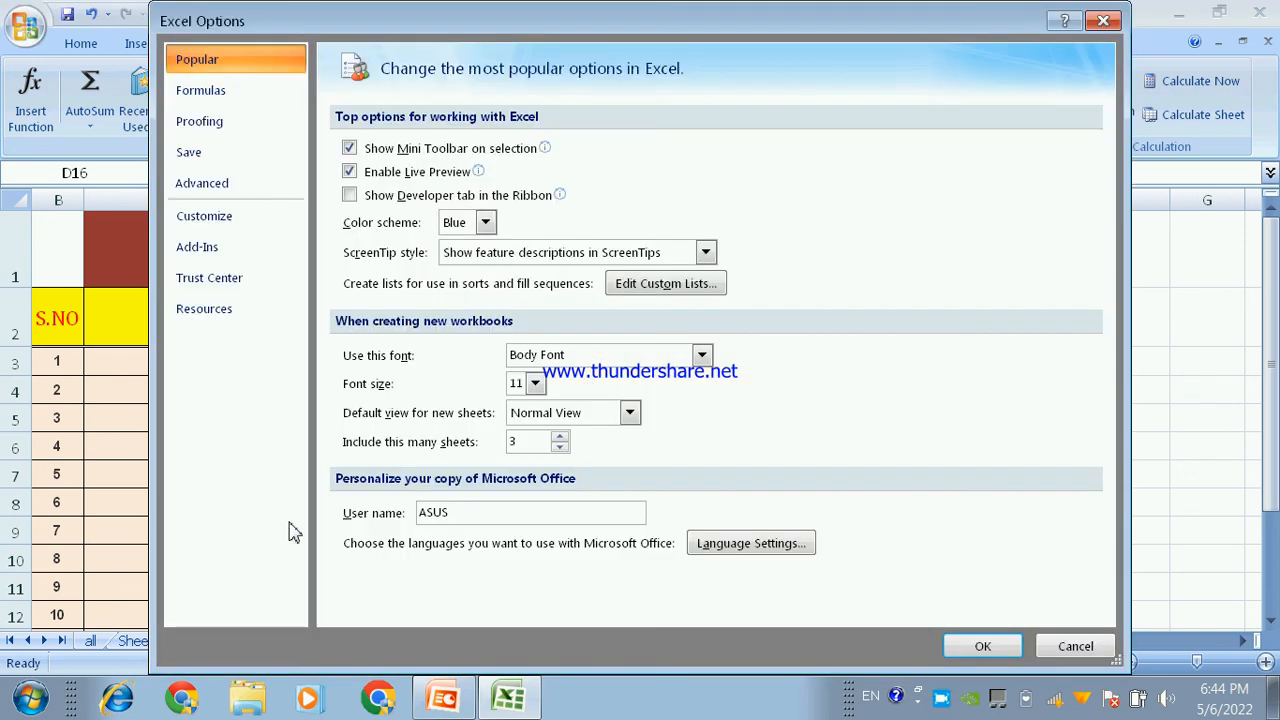
left_click(249, 261)
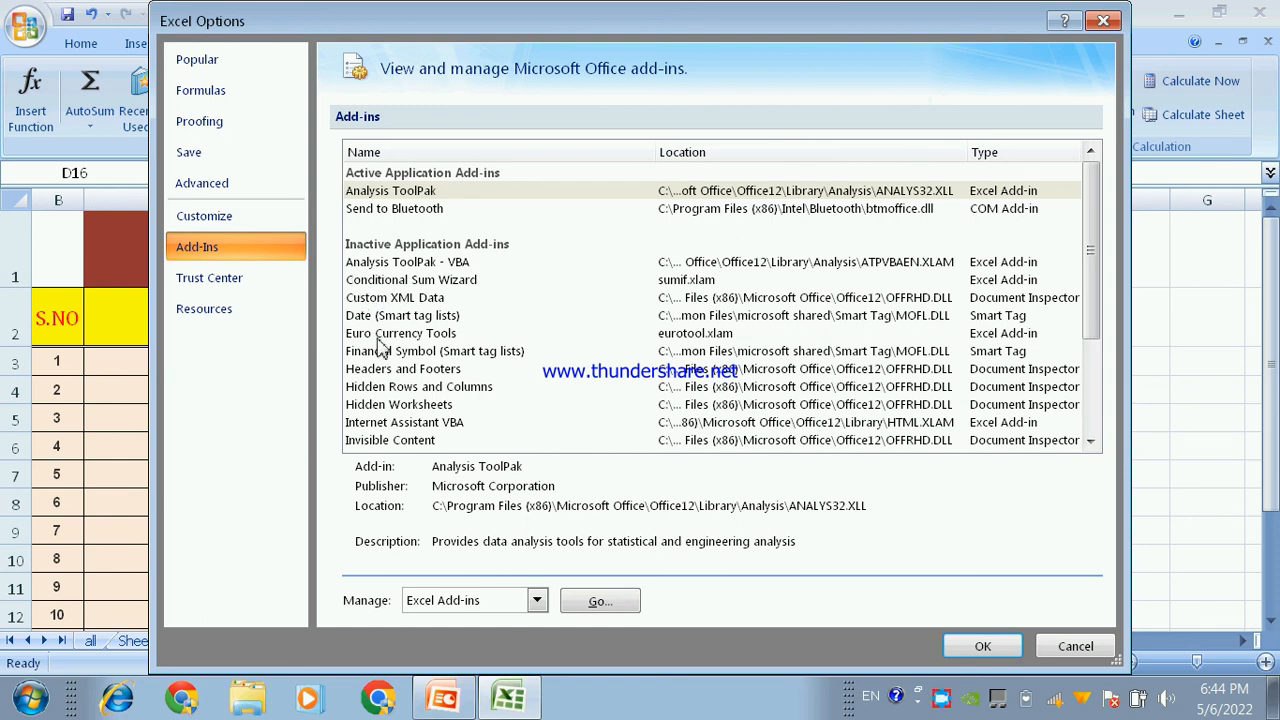
left_click(1010, 655)
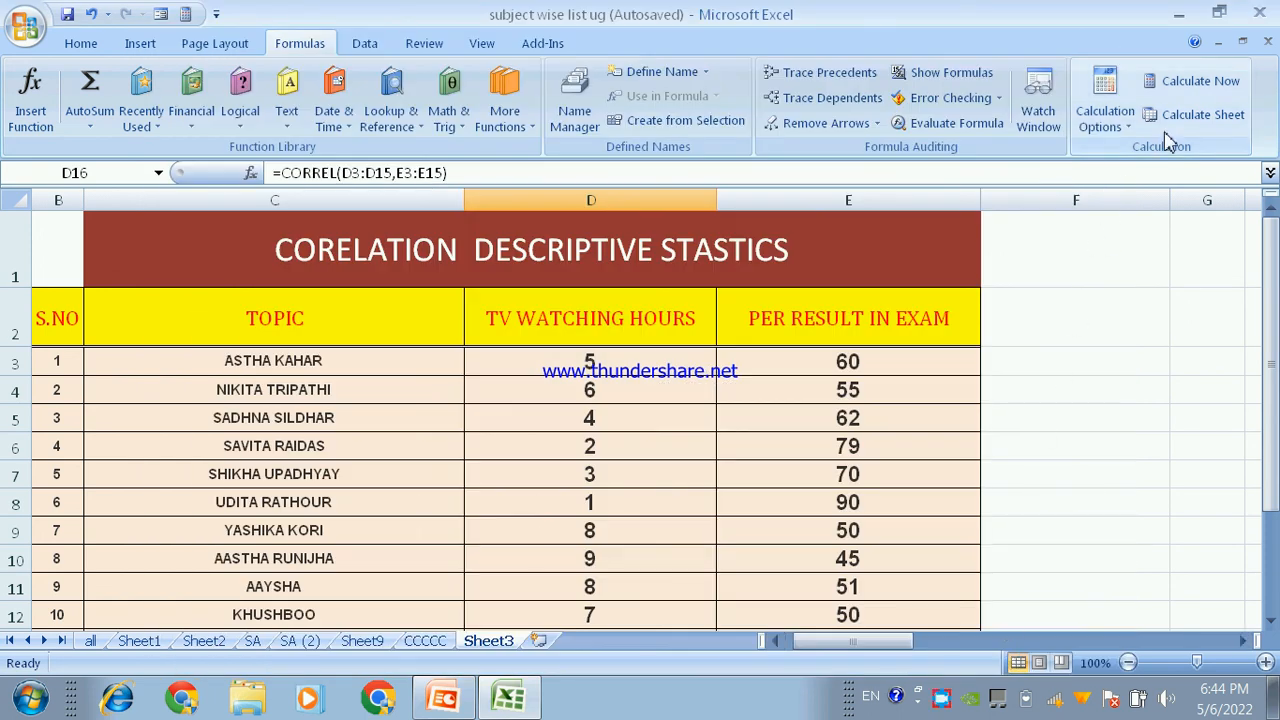
Start the Correlation data analysis tool and set its input range to D2:E15, headers included.
left_click(370, 43)
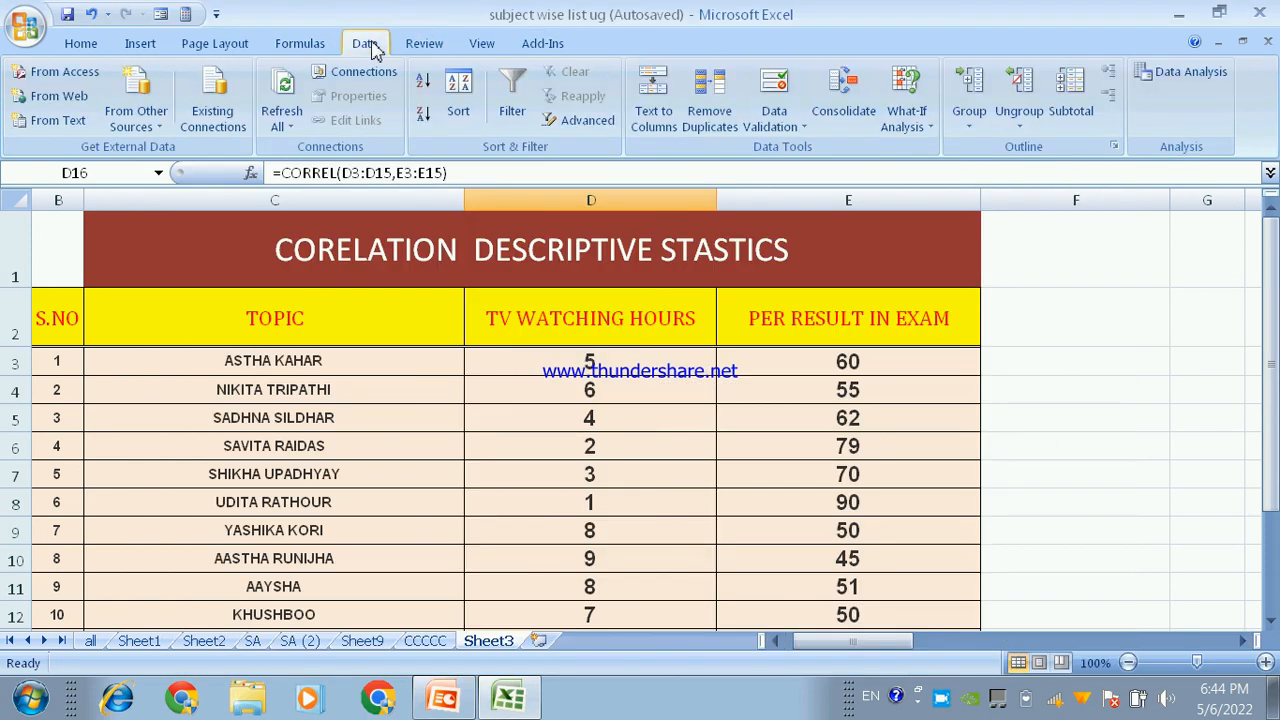
left_click(1203, 80)
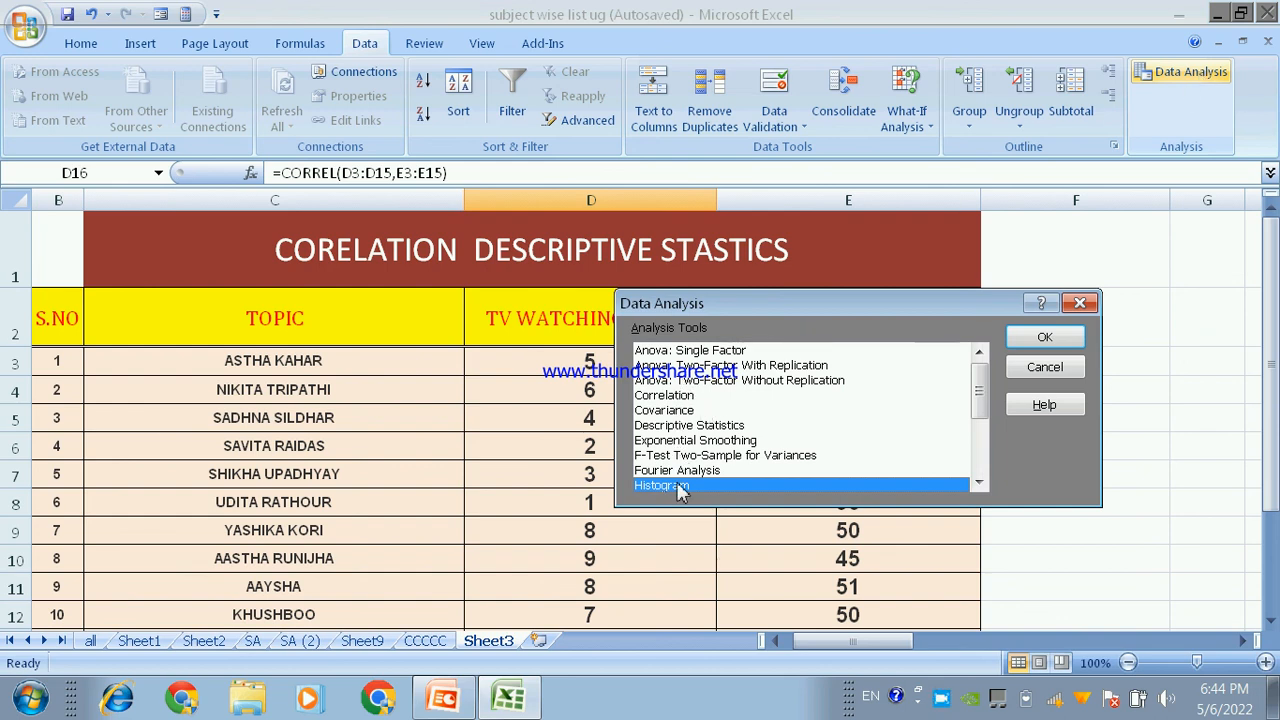
left_click(680, 396)
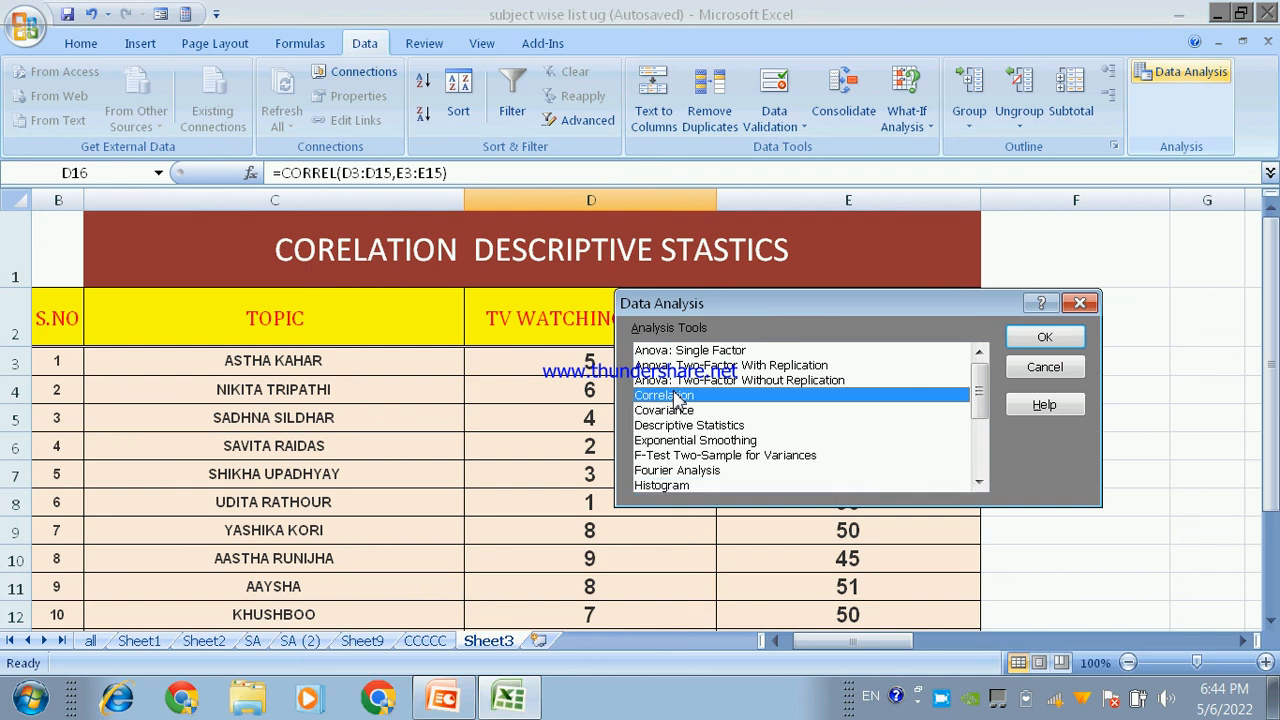
left_click(1040, 340)
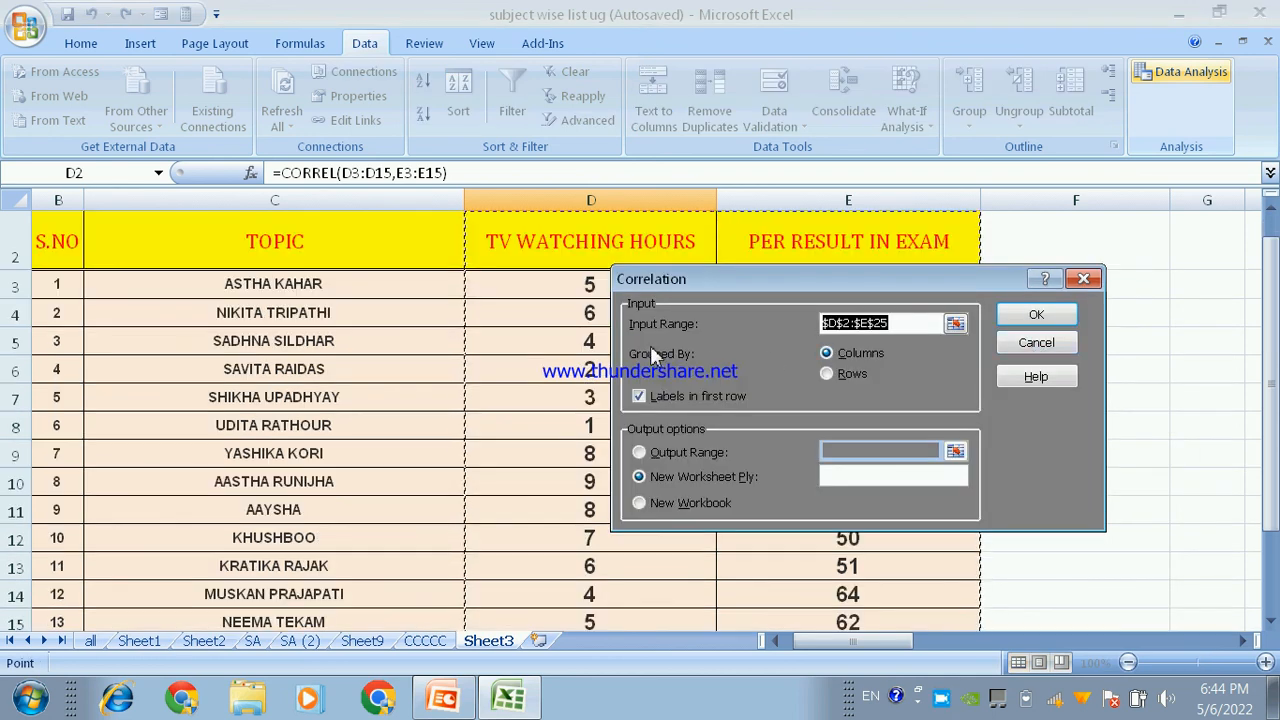
scroll(583, 305, "down", 2)
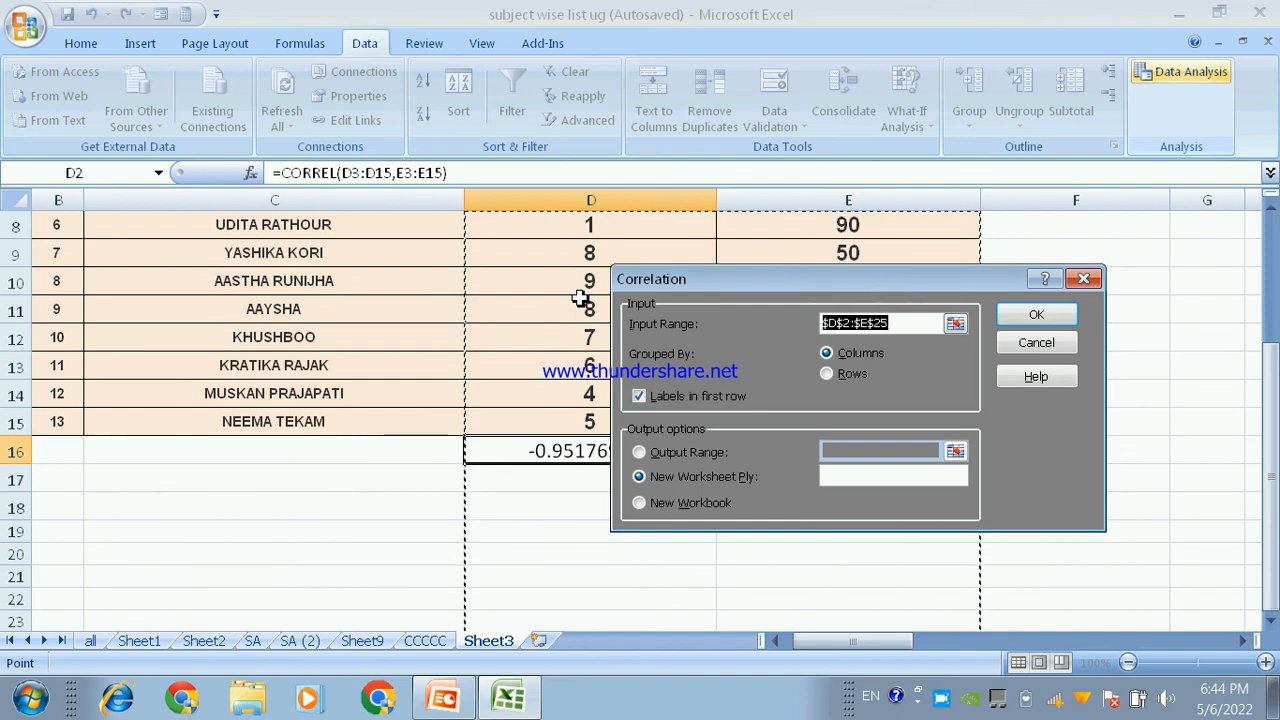
scroll(580, 294, "up", 3)
left_click_drag(580, 296, 903, 536)
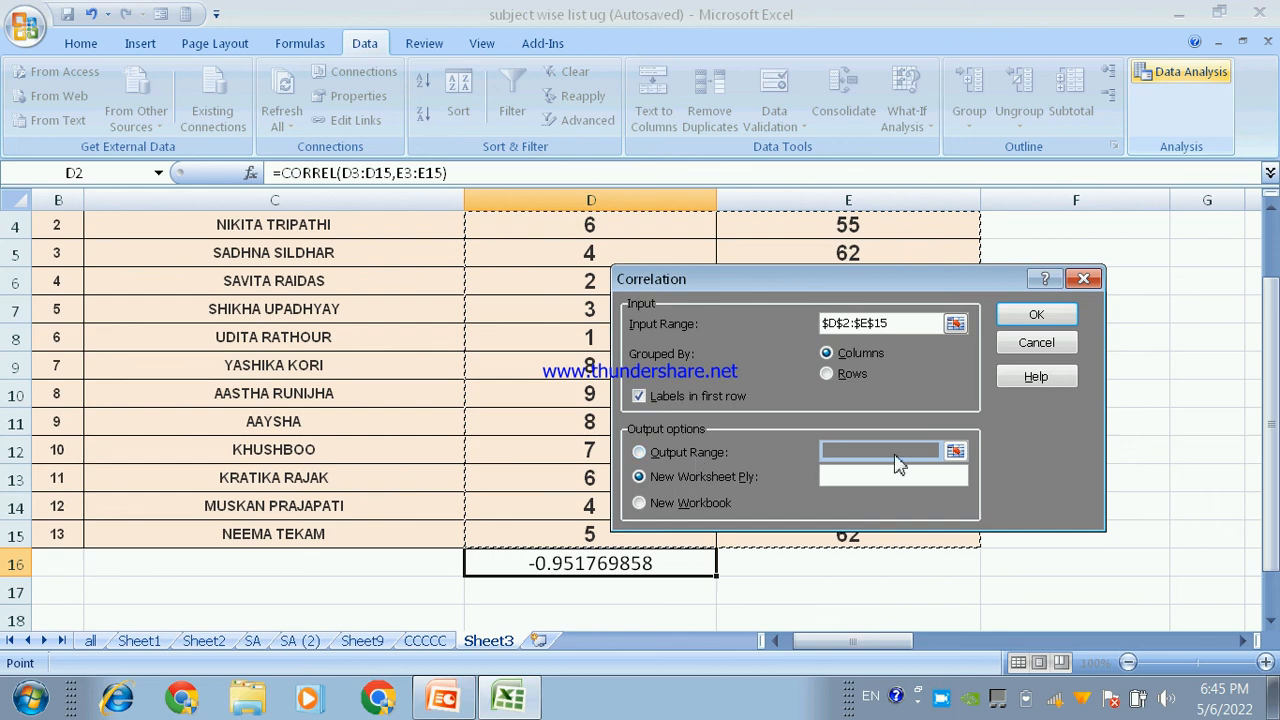
Choose a new worksheet as the output location and run the correlation analysis.
left_click(680, 454)
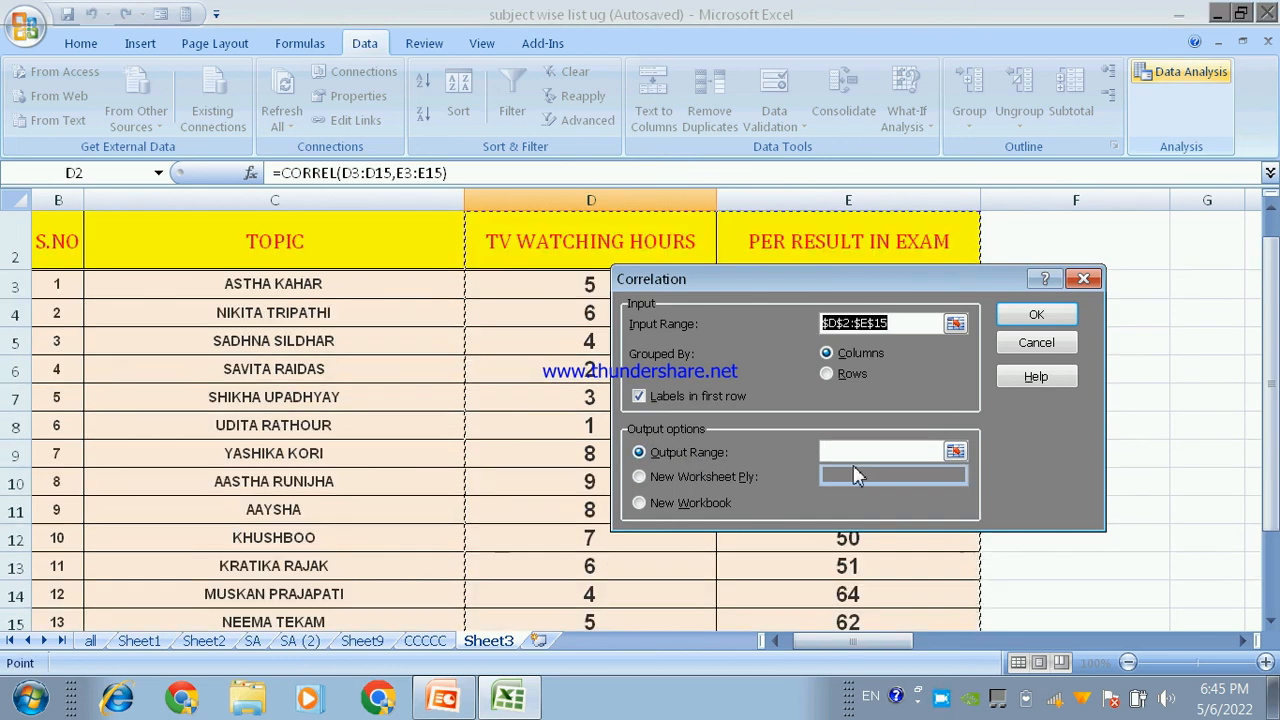
left_click(669, 478)
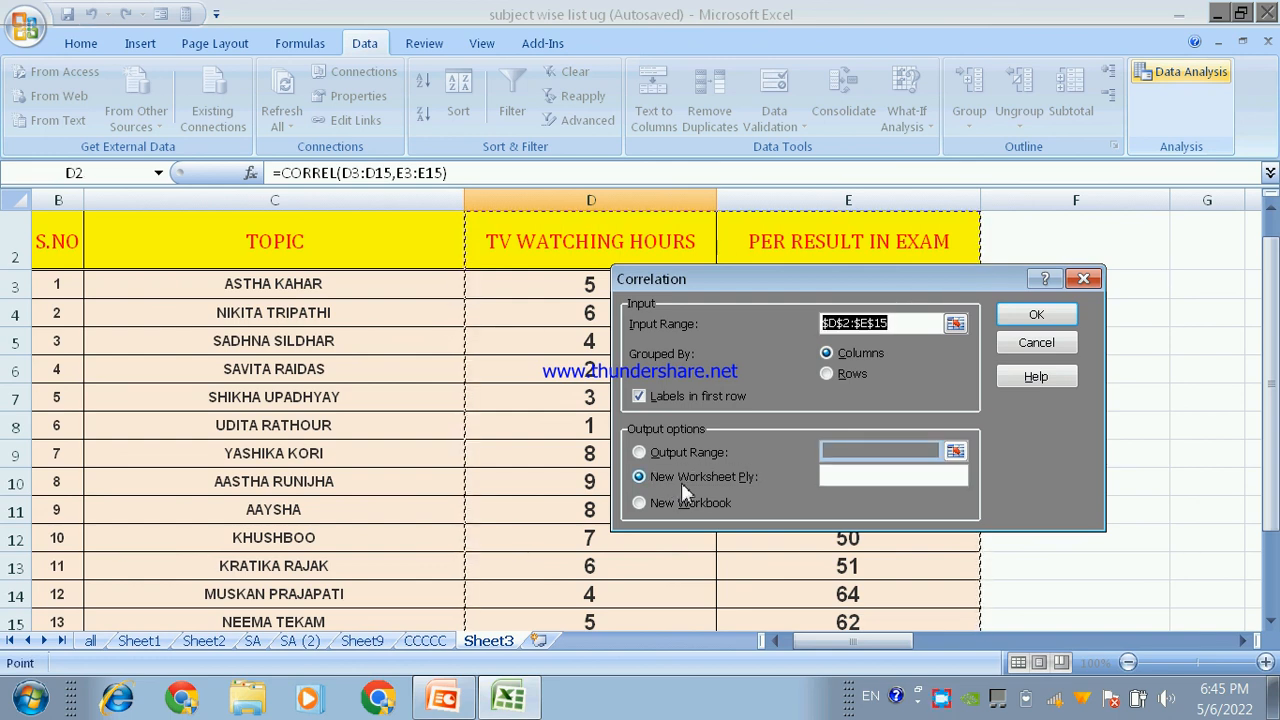
left_click(1040, 315)
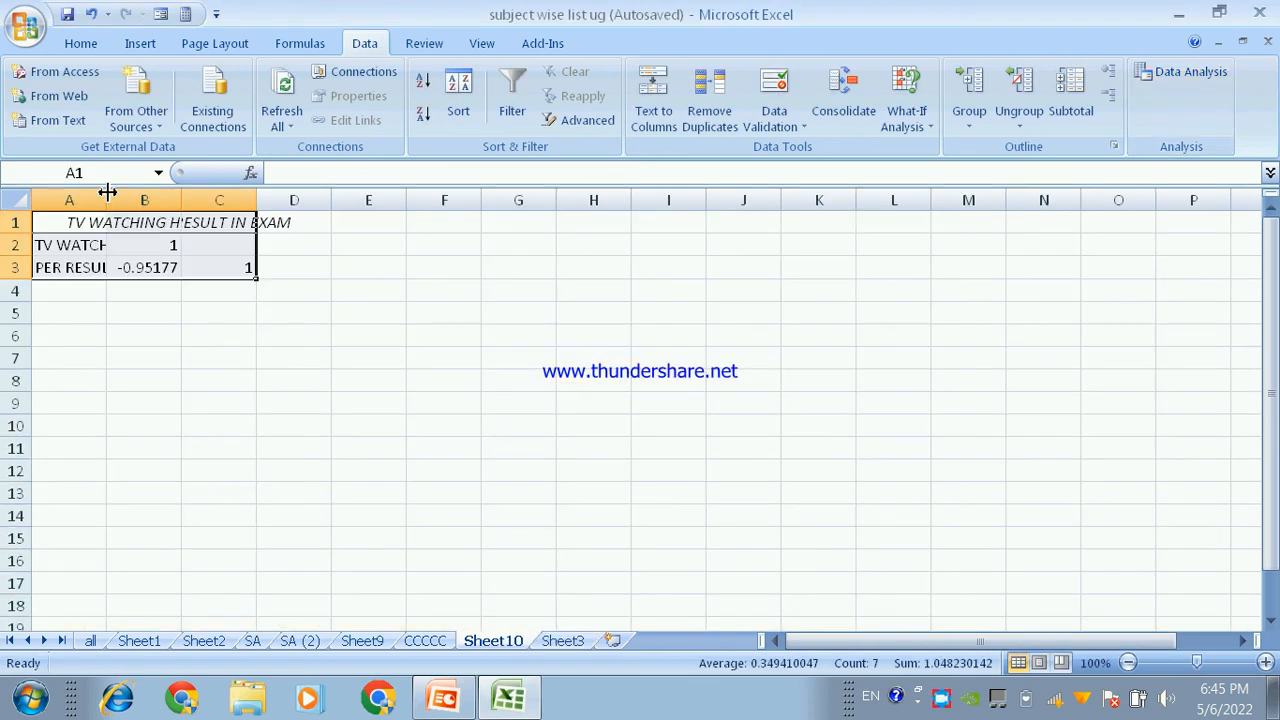
Widen columns A to C of the correlation output and inspect its row labels and the coefficient in B3.
left_click_drag(107, 197, 552, 197)
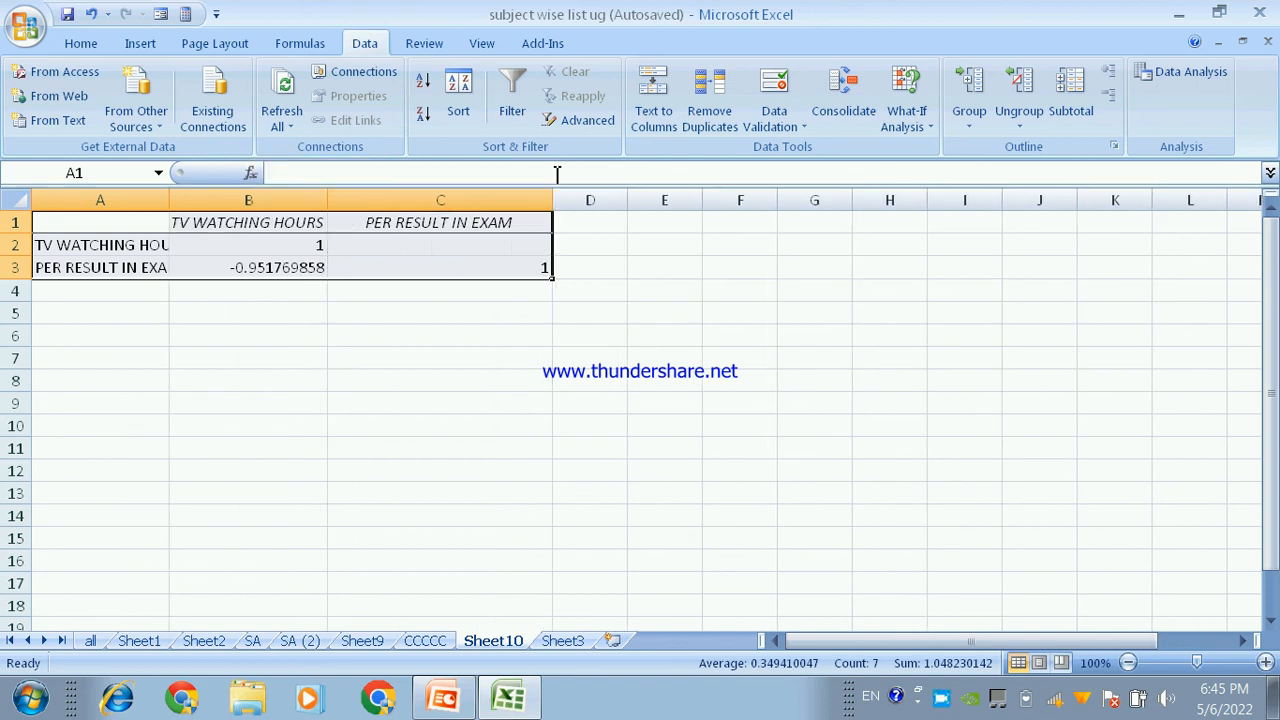
left_click(106, 250)
left_click(106, 276)
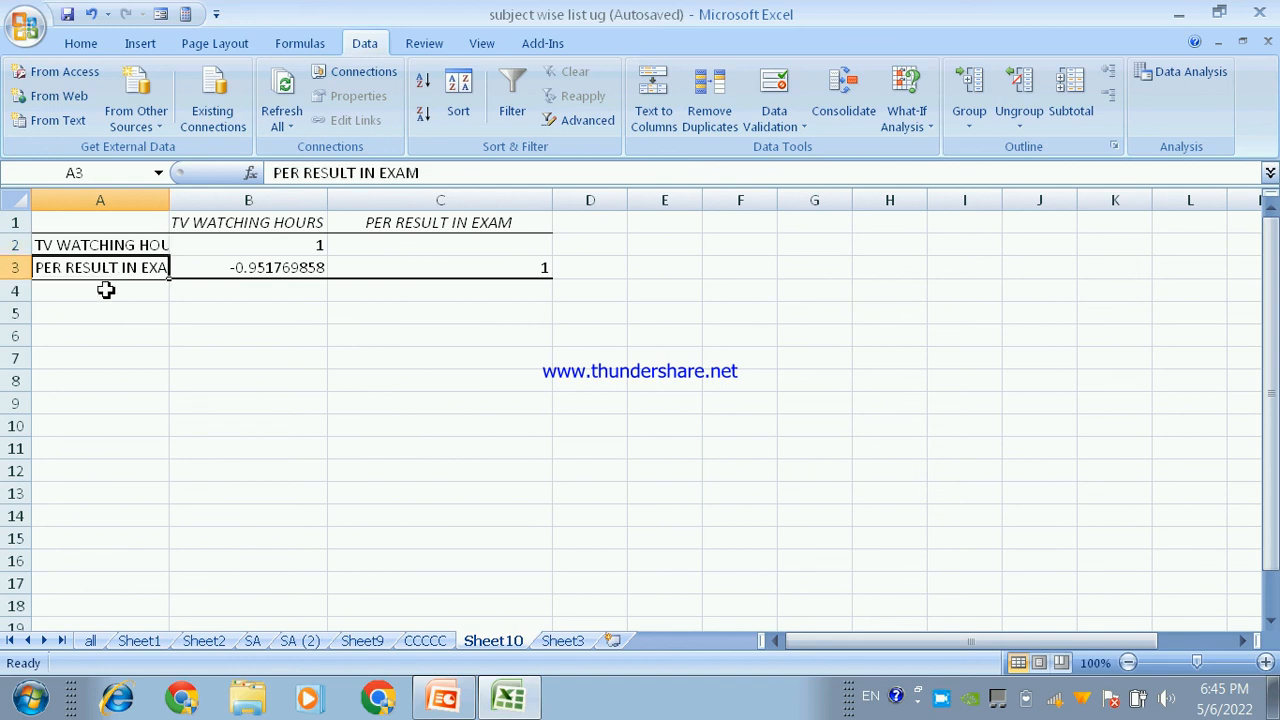
left_click(236, 272)
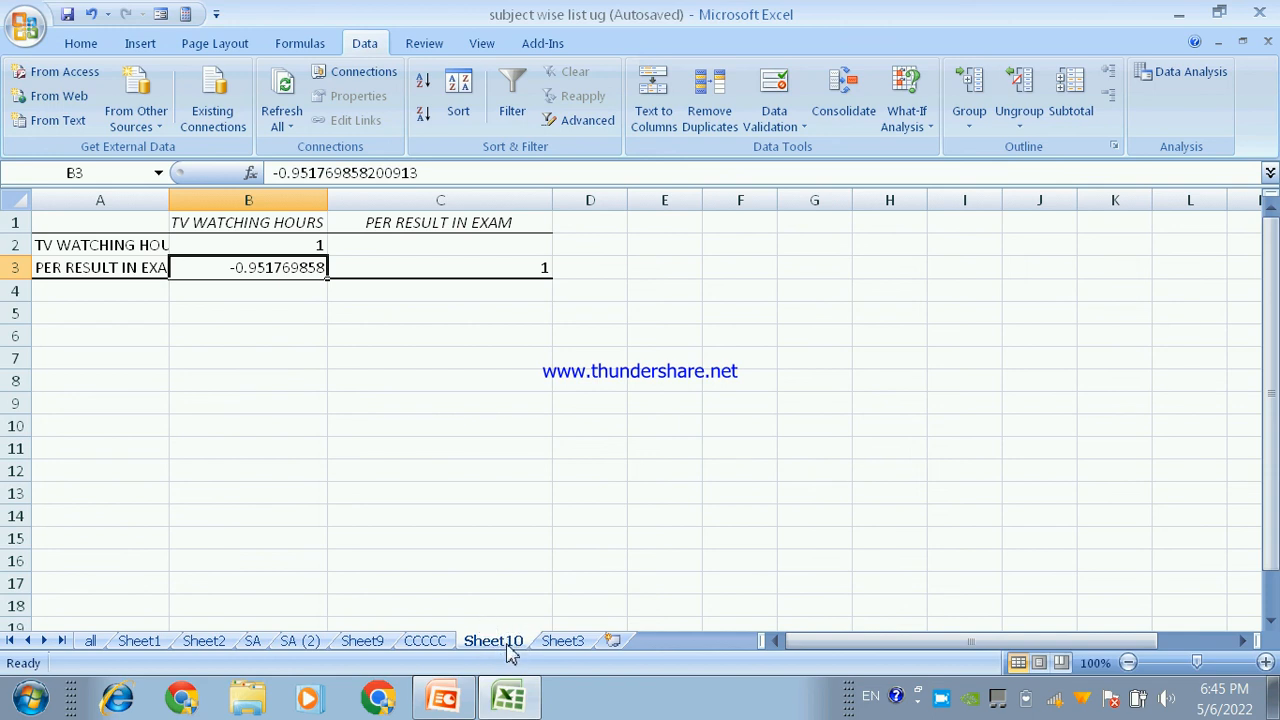
Return to the height and weight data on the CCCCC sheet and start the Descriptive Statistics analysis tool.
left_click(440, 643)
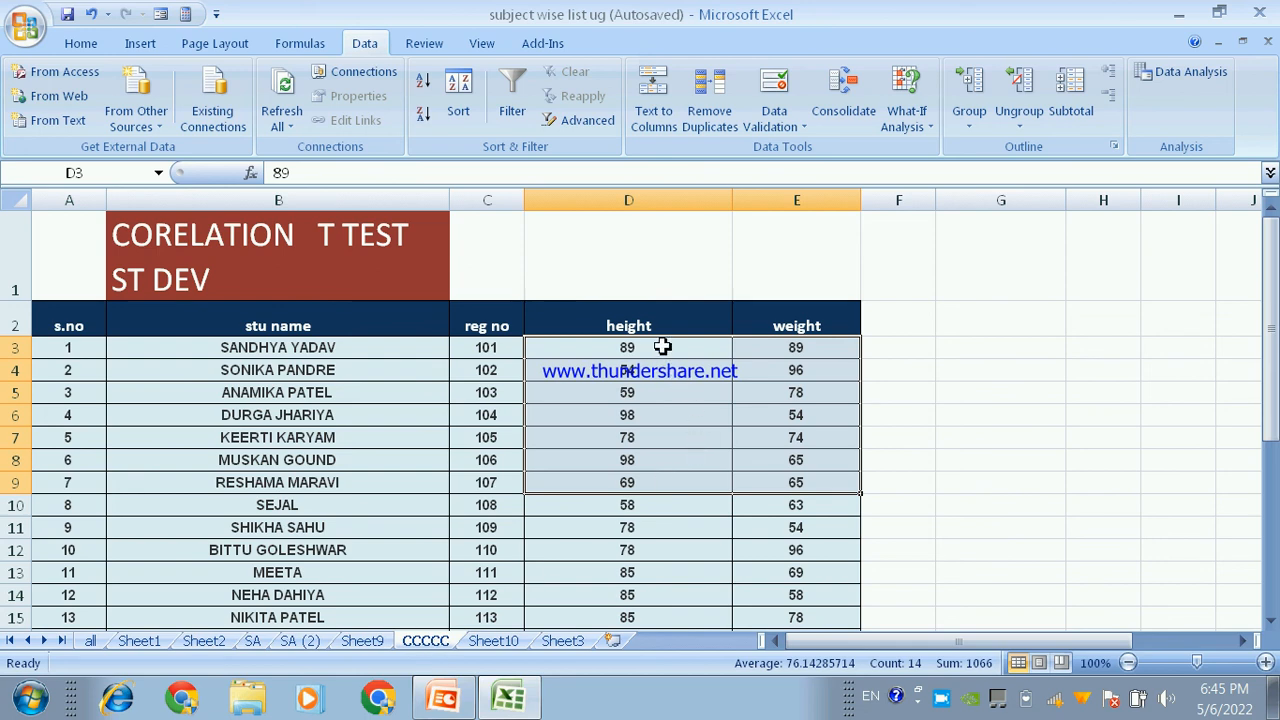
left_click(709, 354)
scroll(709, 352, "down", 3)
scroll(709, 352, "up", 3)
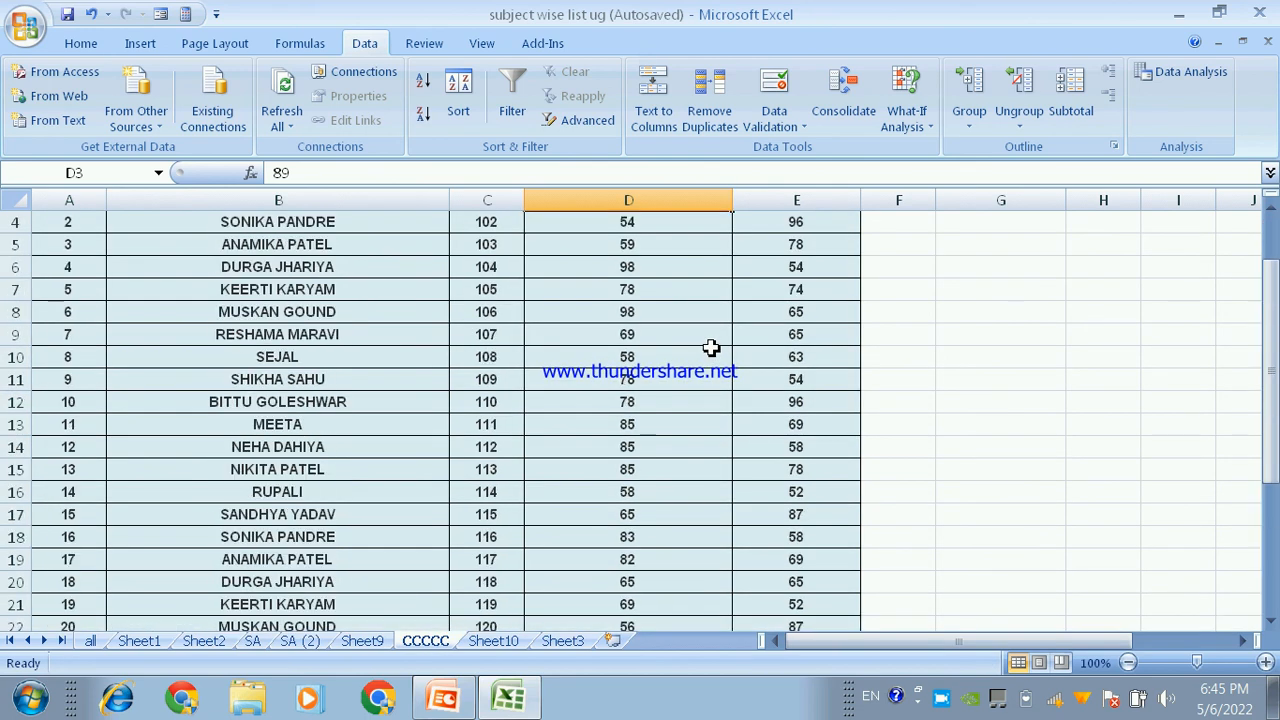
left_click(1183, 75)
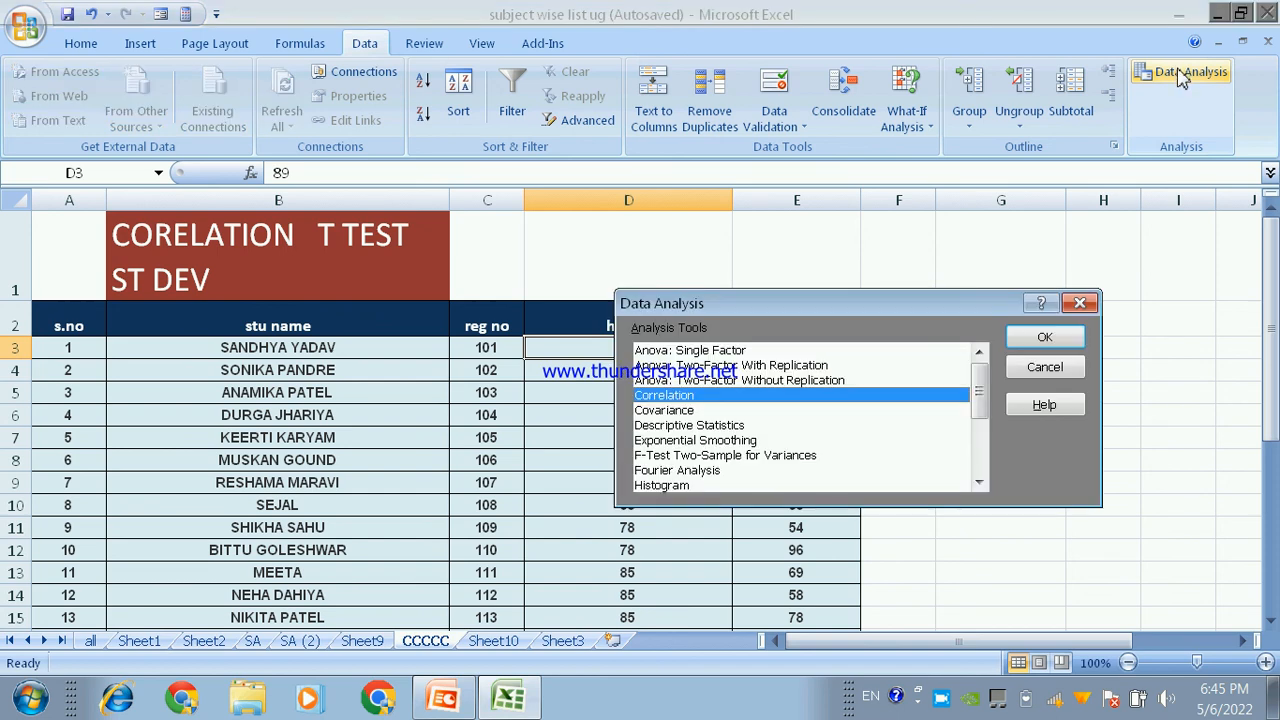
left_click(665, 428)
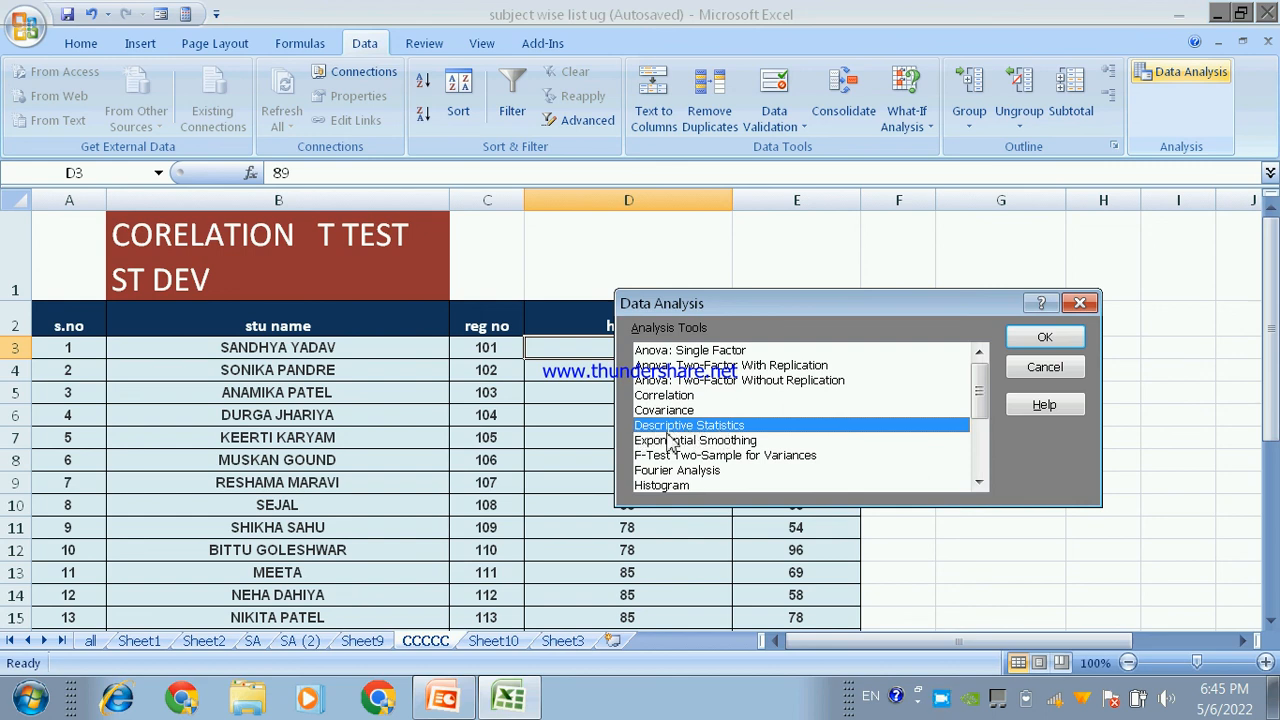
left_click(1062, 340)
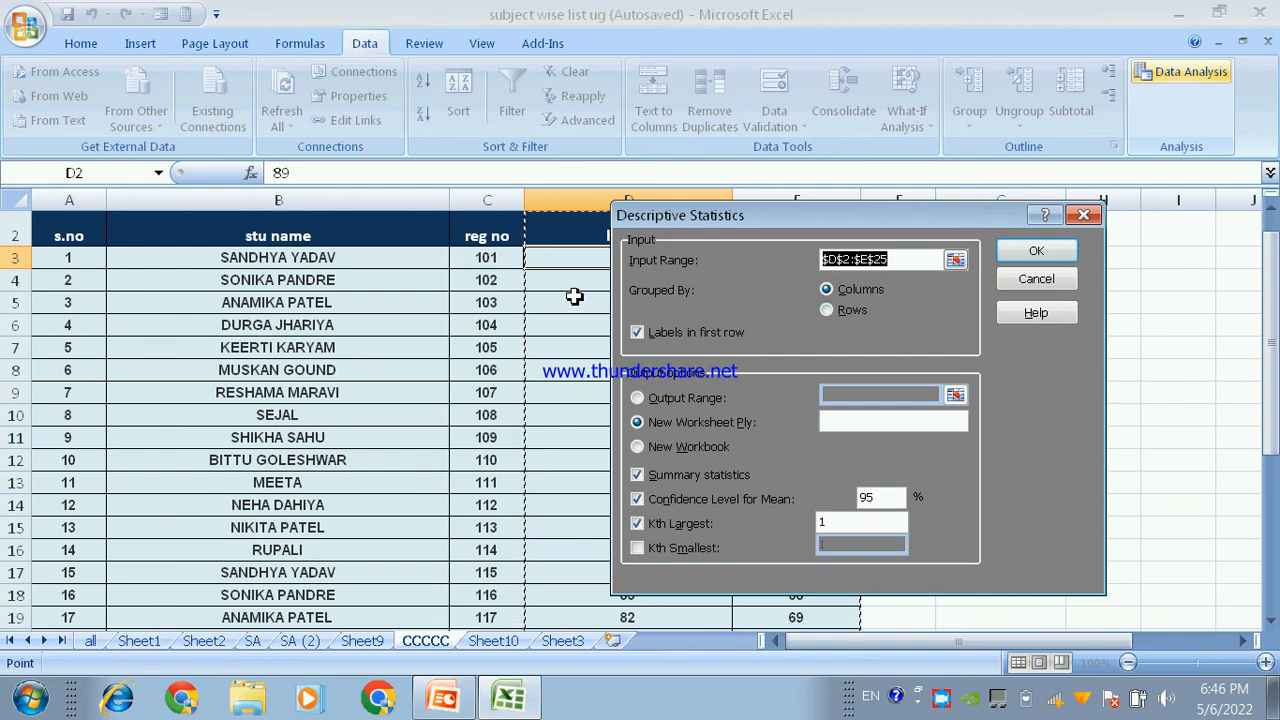
Run descriptive statistics on D2:E25 with first-row labels, outputting summary statistics, 95% confidence level and Kth Largest 1 to a new worksheet.
scroll(574, 294, "down", 3)
scroll(574, 294, "up", 3)
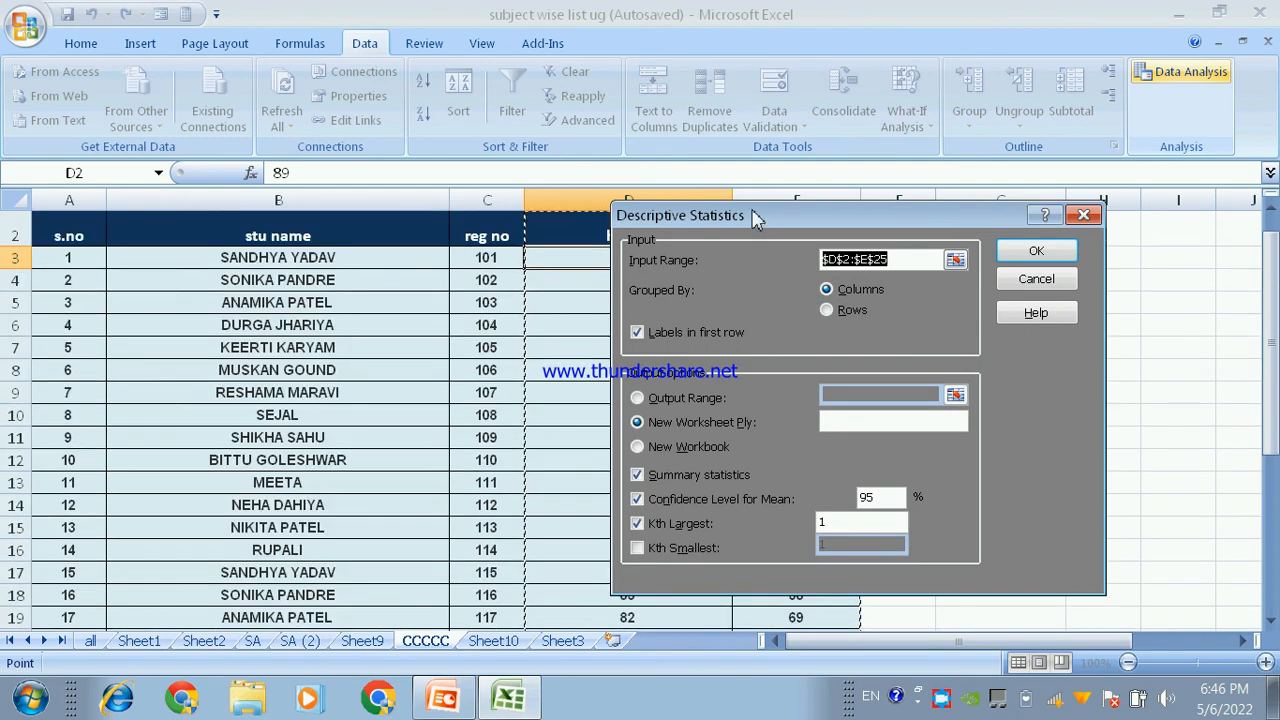
left_click_drag(744, 211, 914, 251)
scroll(732, 378, "up", 1)
scroll(732, 378, "down", 3)
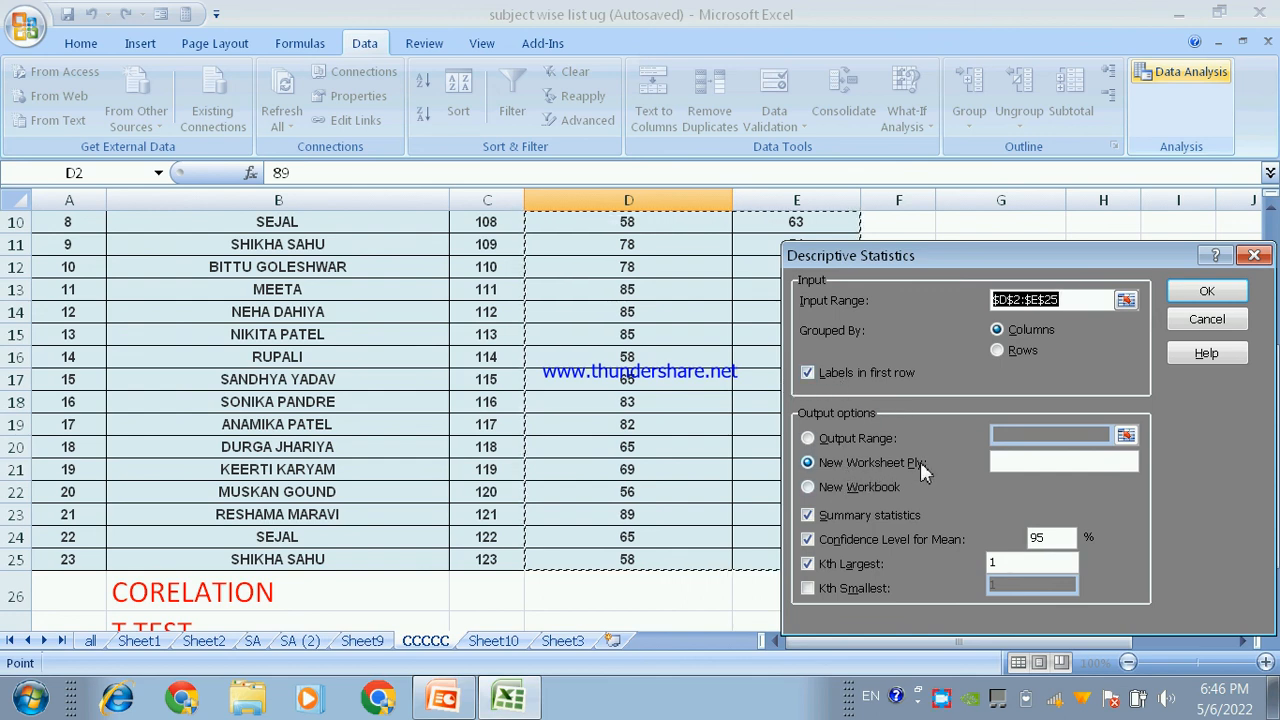
left_click(807, 516)
left_click(807, 539)
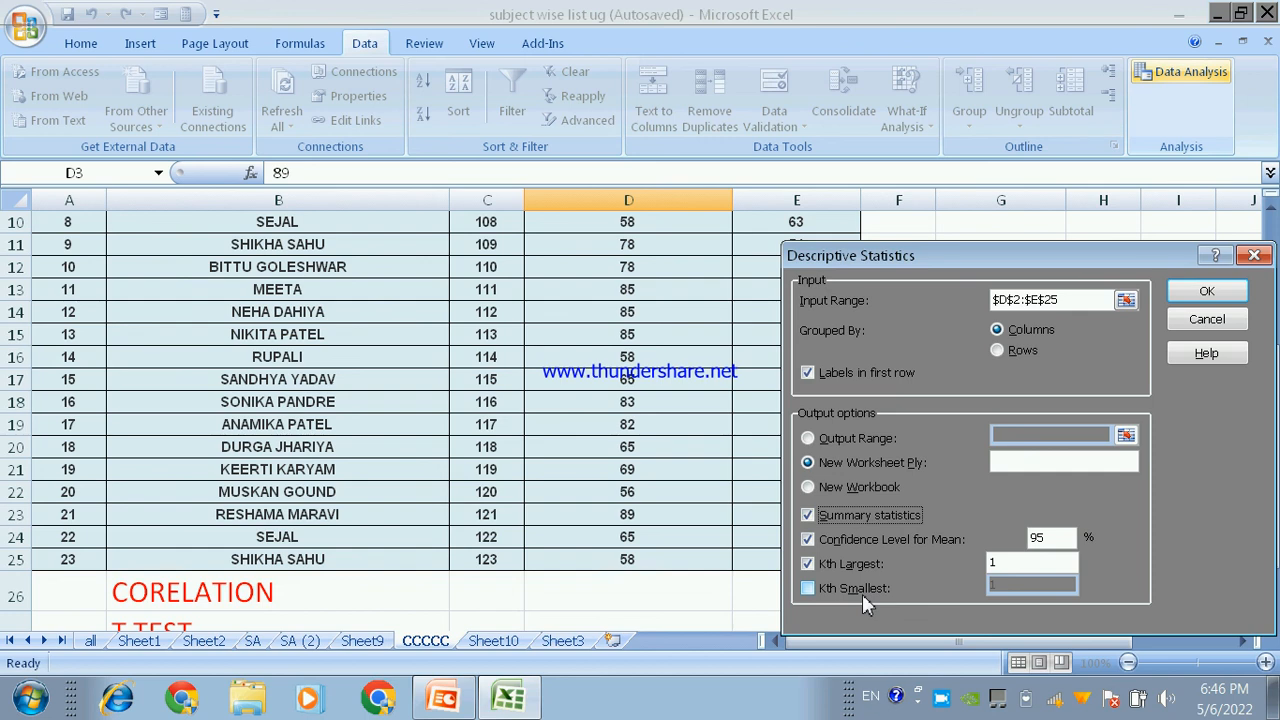
left_click(1207, 291)
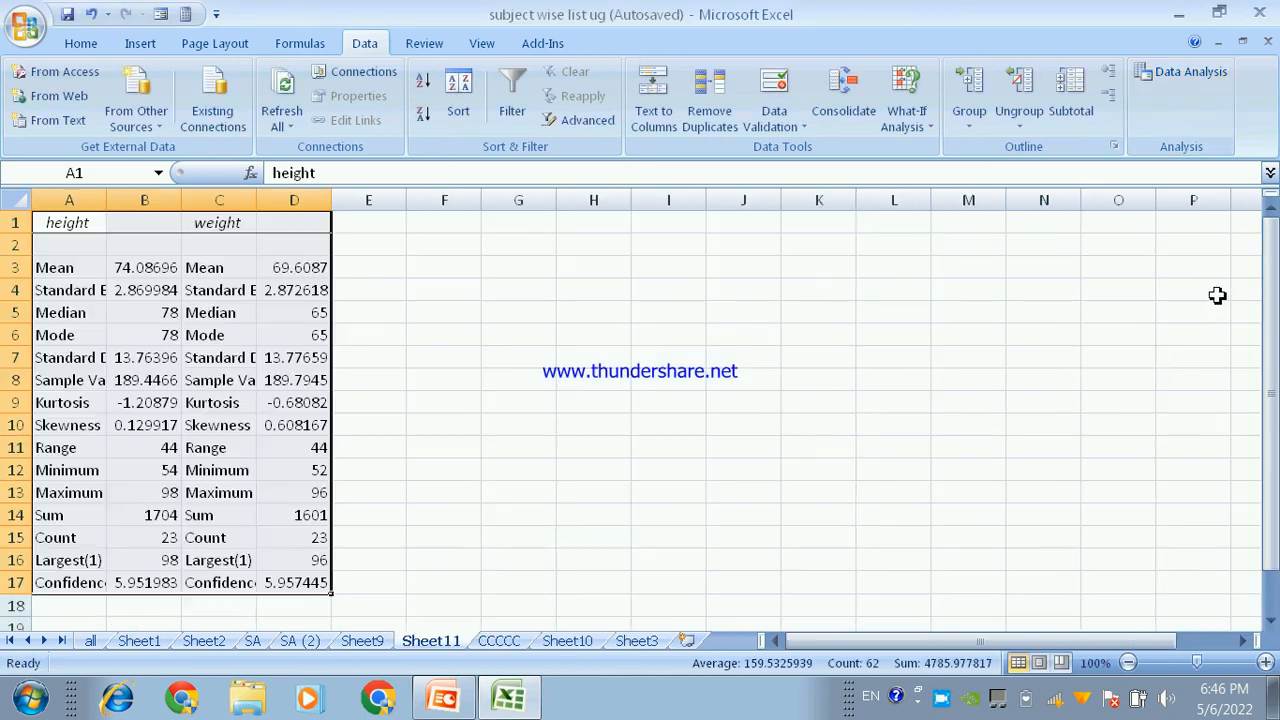
Widen columns A, B and C of the descriptive statistics output to fit the labels and height values.
left_click_drag(106, 200, 193, 200)
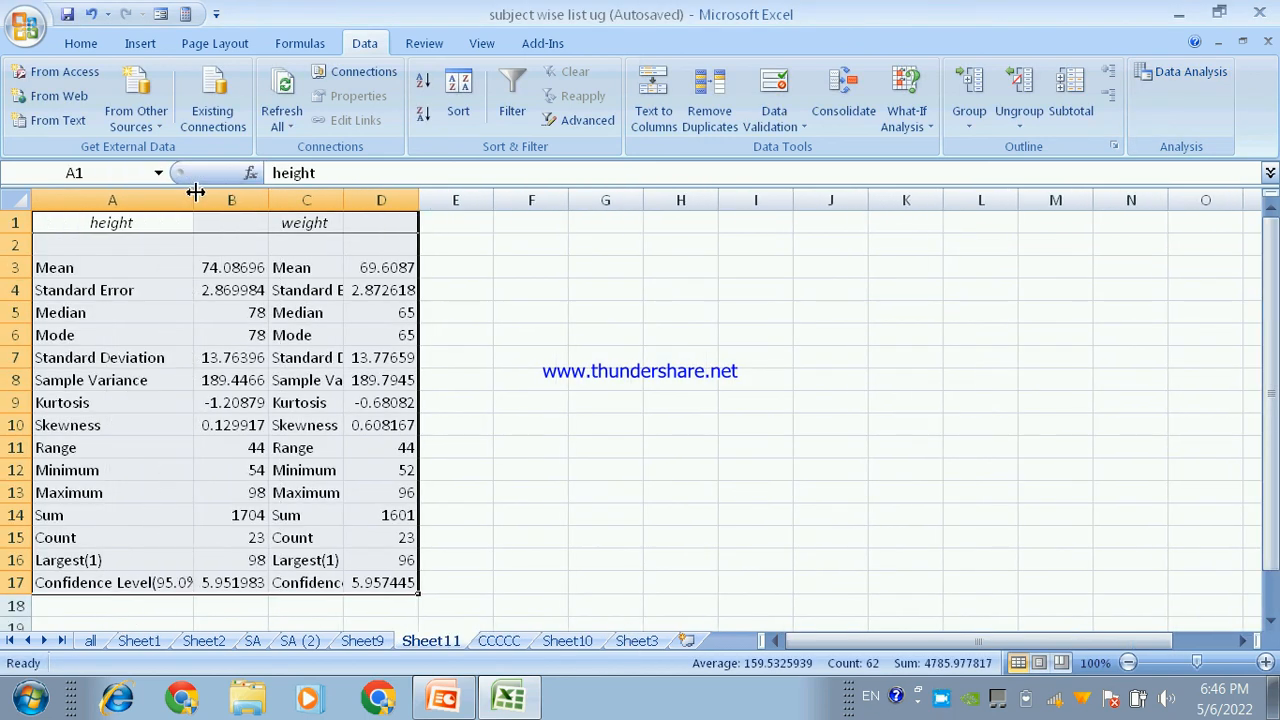
left_click_drag(343, 200, 425, 200)
left_click_drag(270, 200, 336, 198)
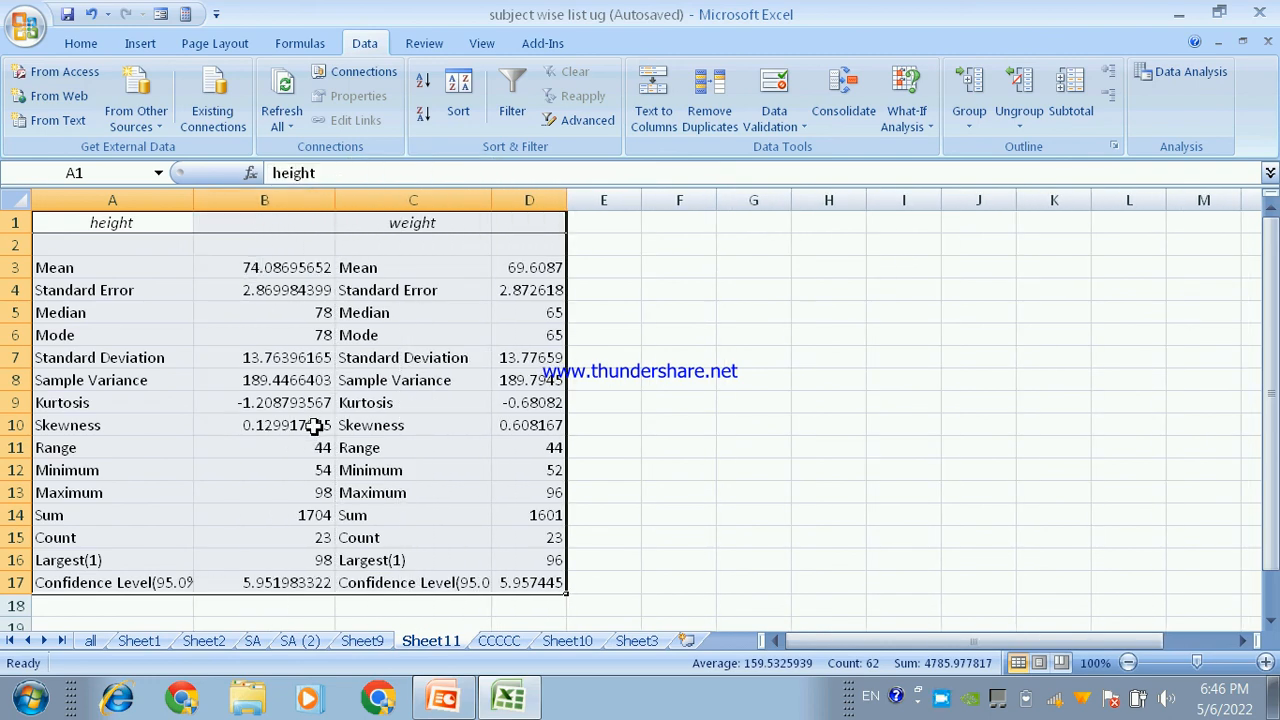
Examine the height statistics in column B one by one, from the mean down to the largest value.
left_click(129, 268)
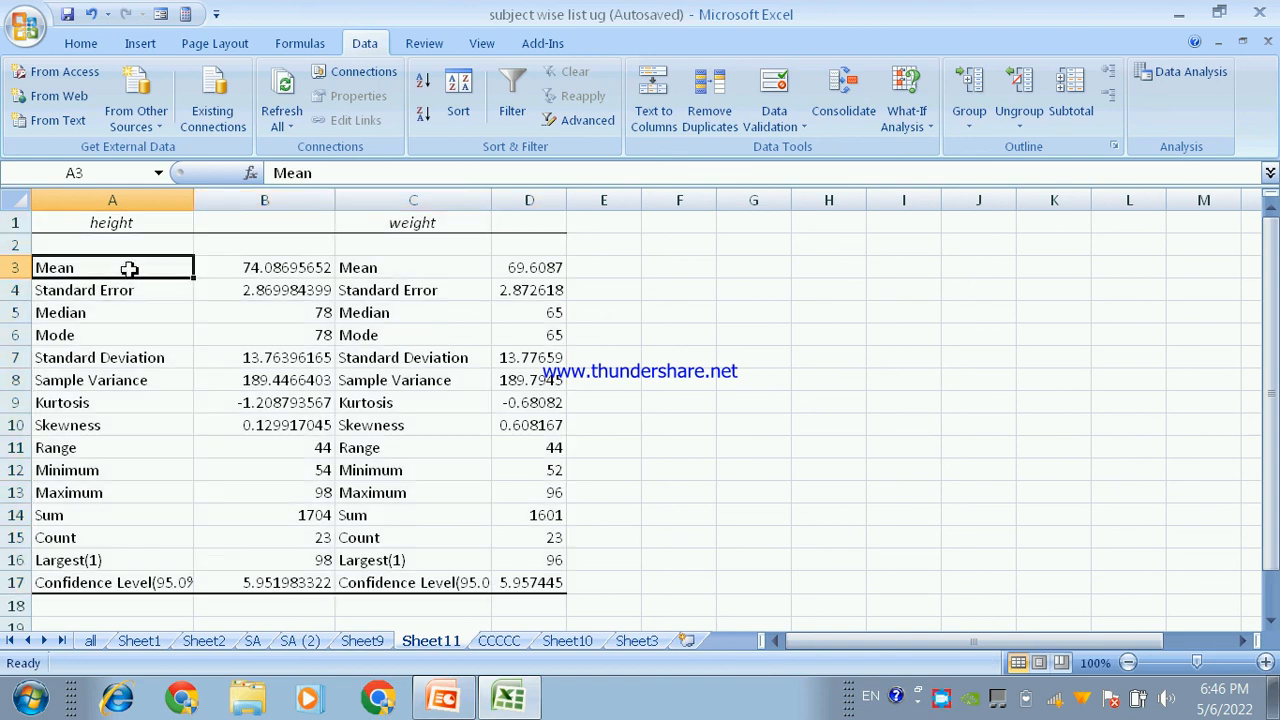
left_click(274, 267)
left_click(266, 319)
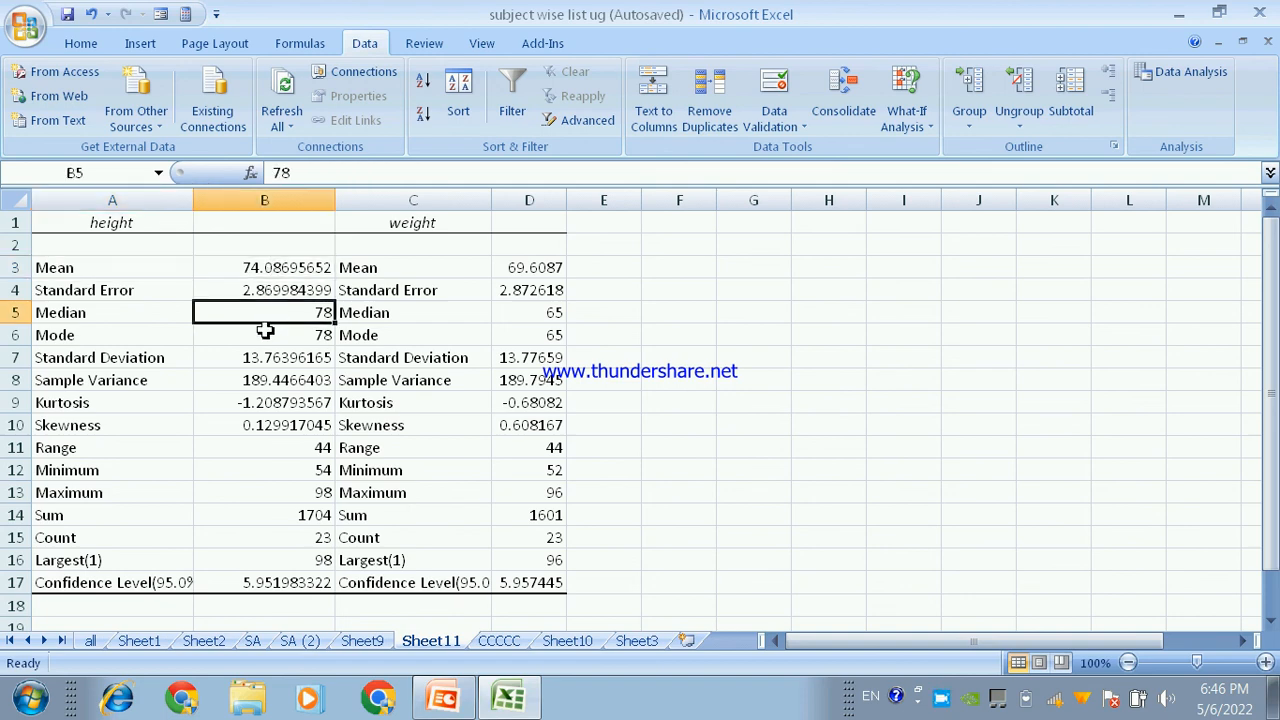
left_click(266, 331)
left_click(234, 362)
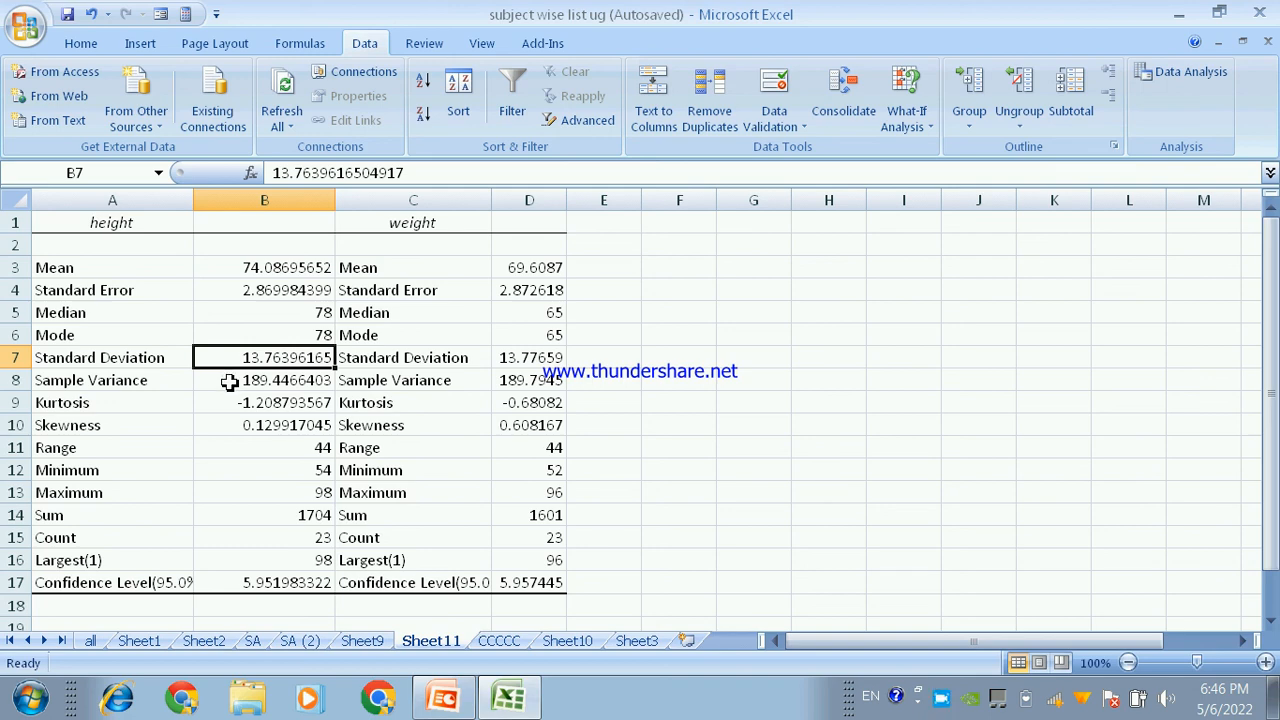
left_click(229, 382)
left_click(212, 402)
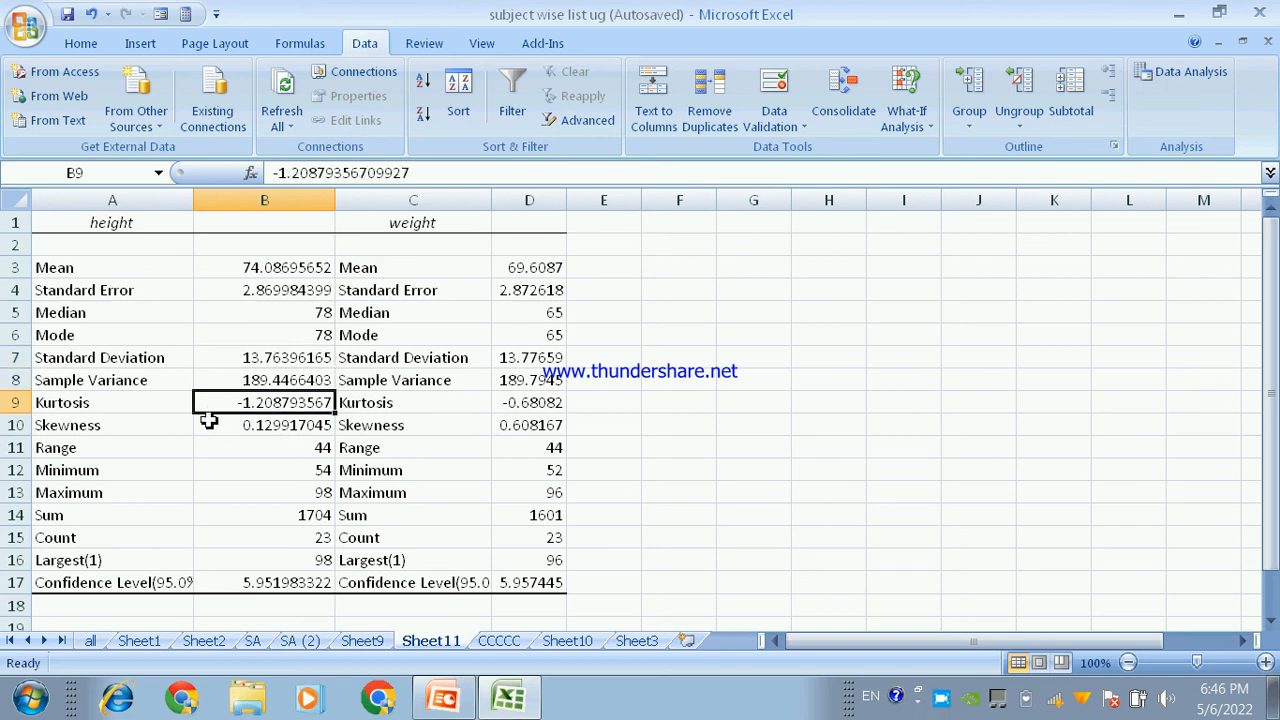
left_click(217, 423)
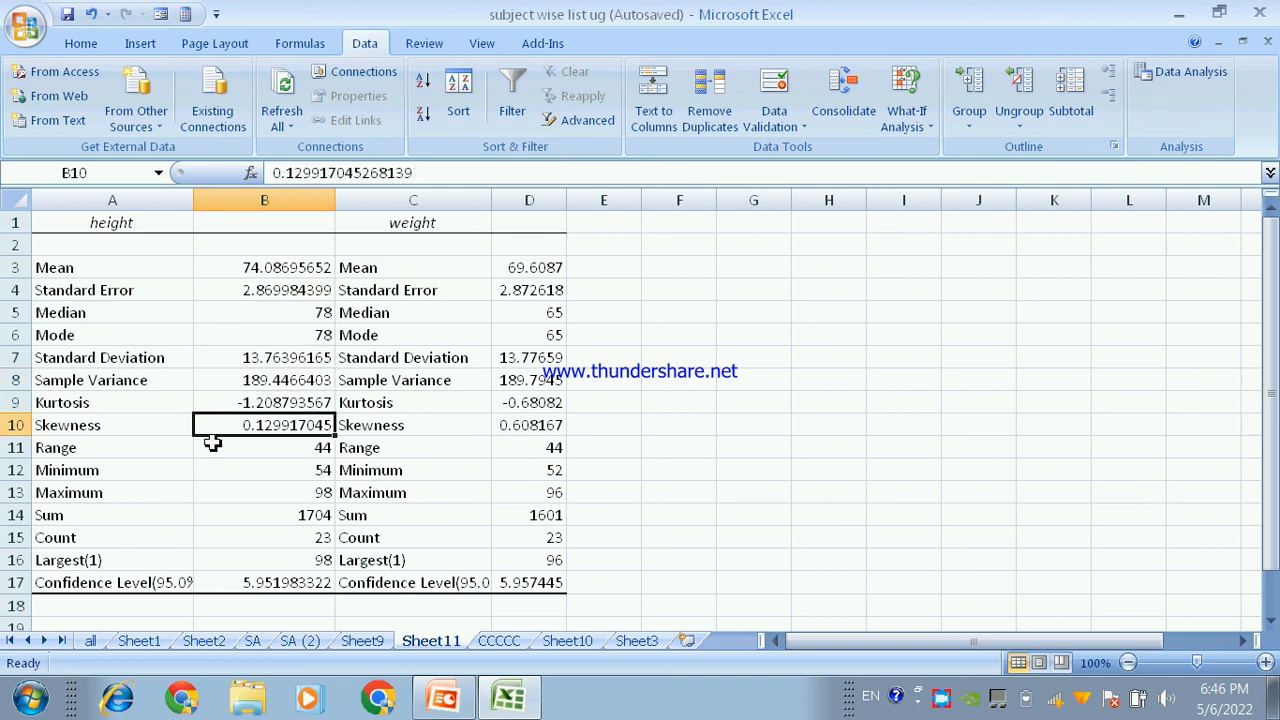
left_click(213, 447)
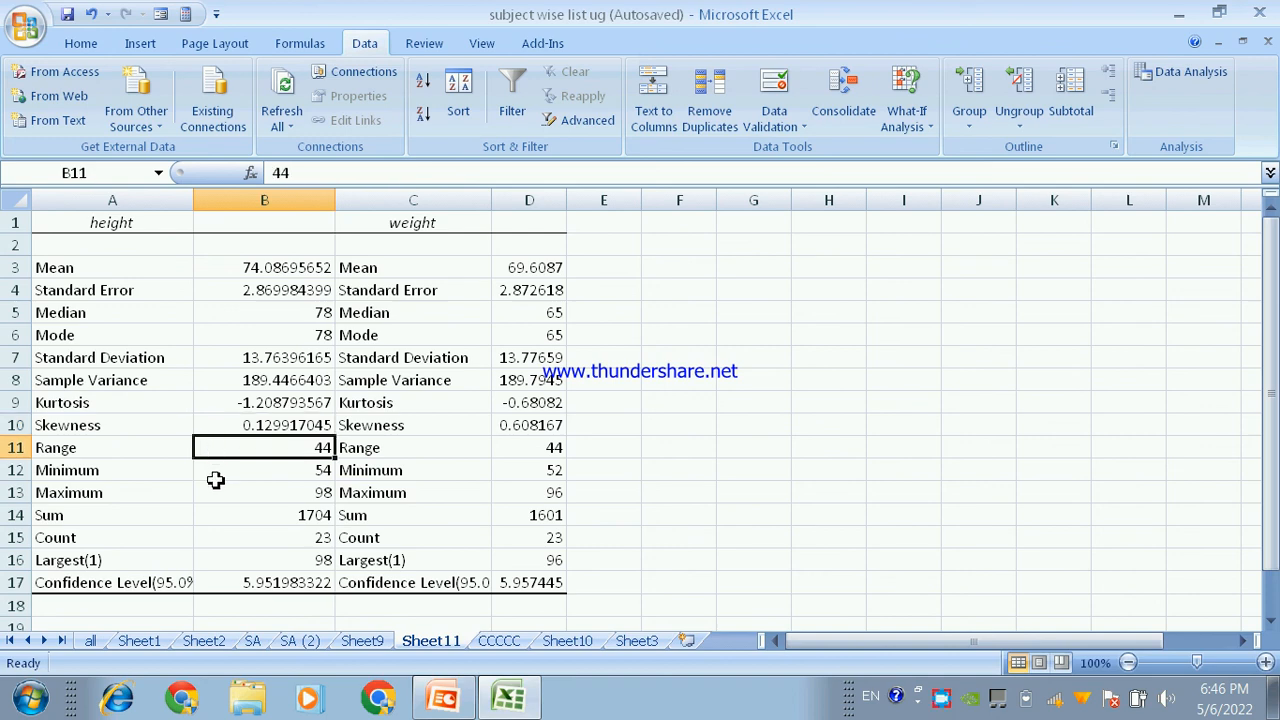
left_click(222, 468)
left_click(216, 494)
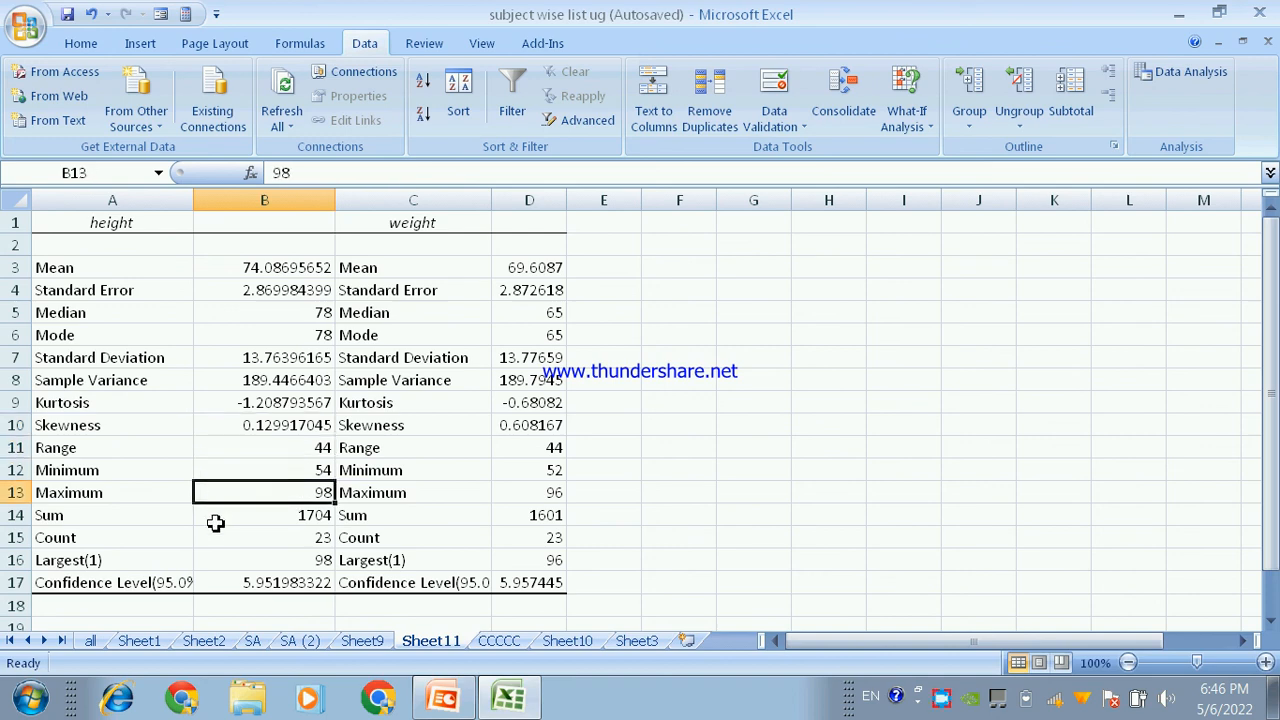
left_click(216, 520)
left_click(224, 540)
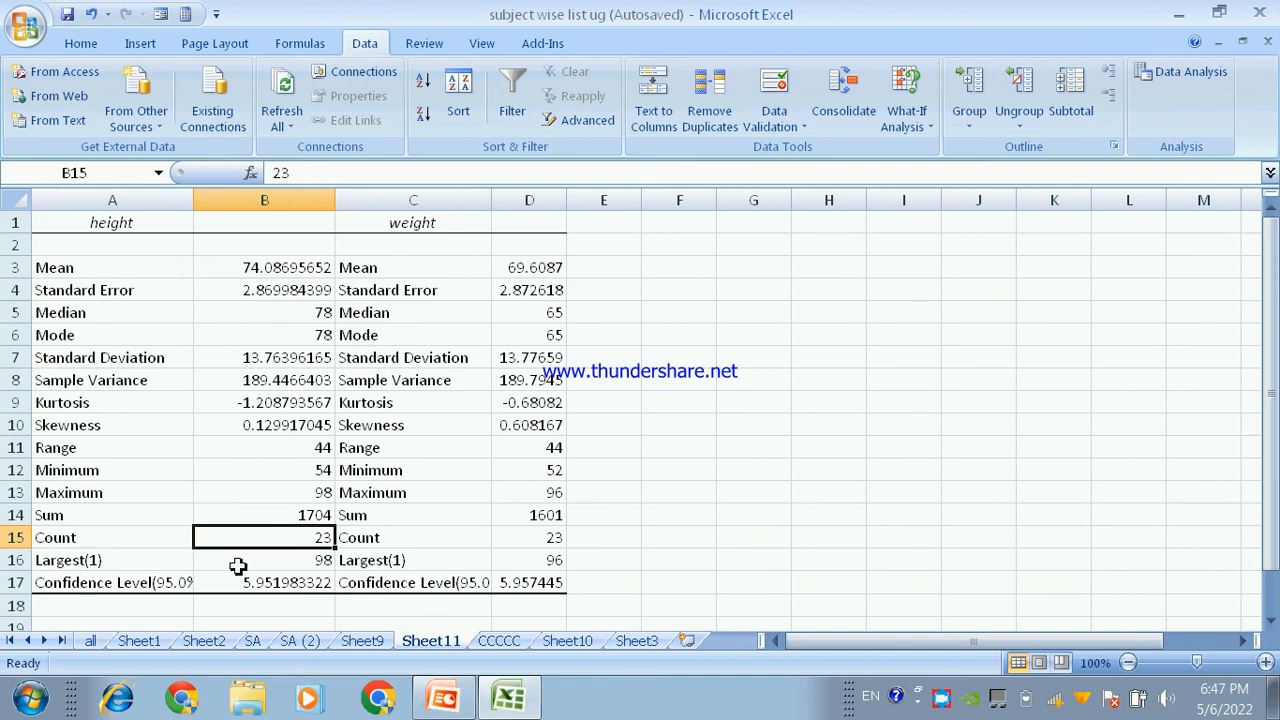
left_click(238, 565)
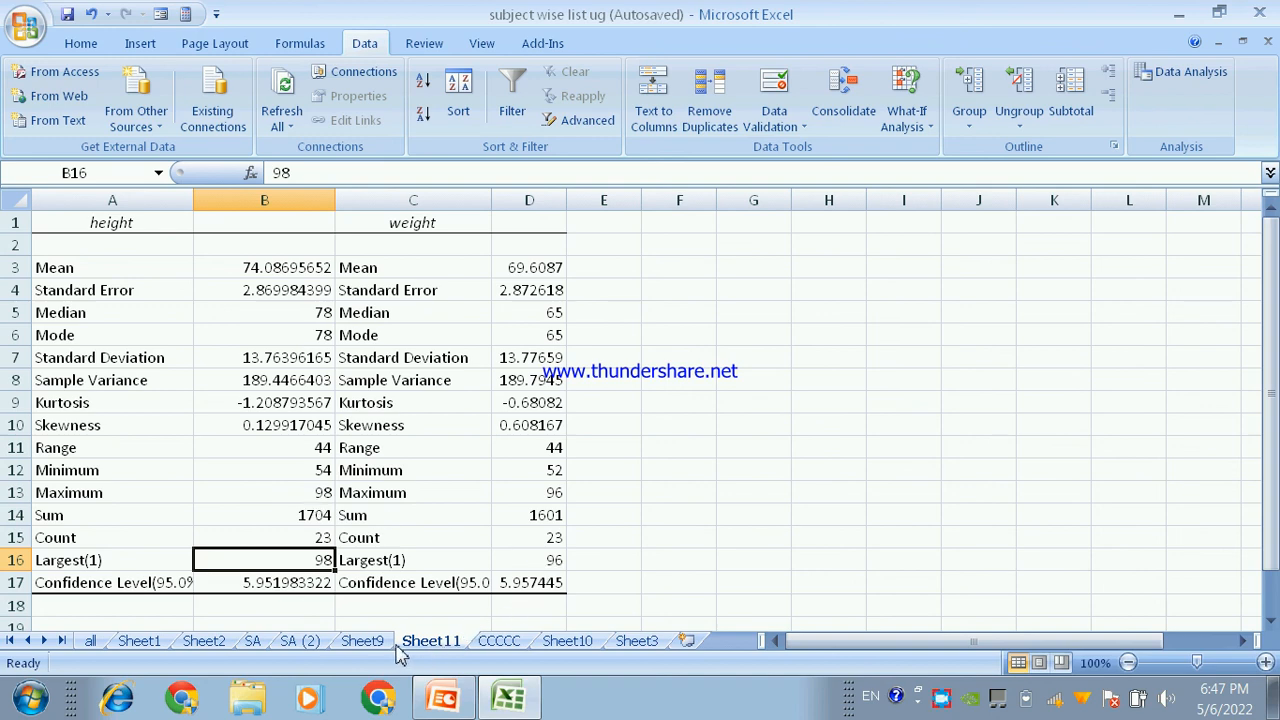
Go back to the CCCCC sheet, review the Descriptive Statistics settings, and close them without running the analysis.
left_click(500, 641)
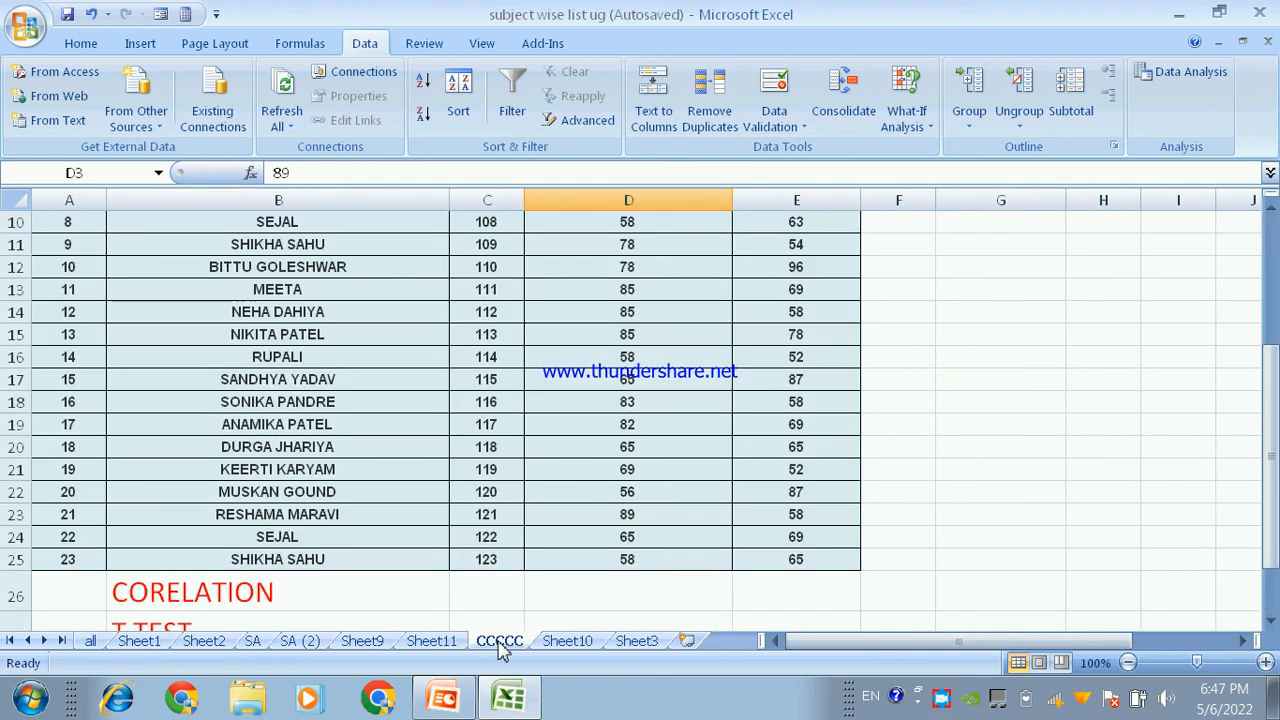
scroll(1029, 251, "up", 3)
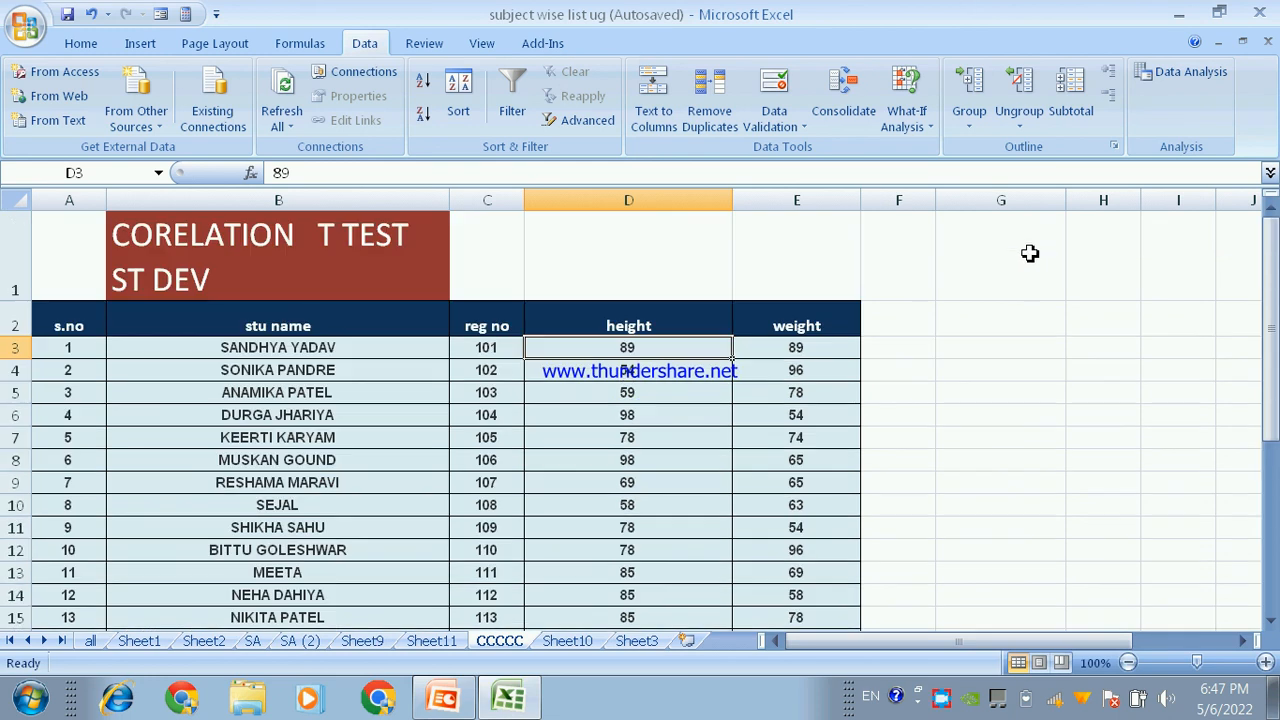
left_click(1192, 78)
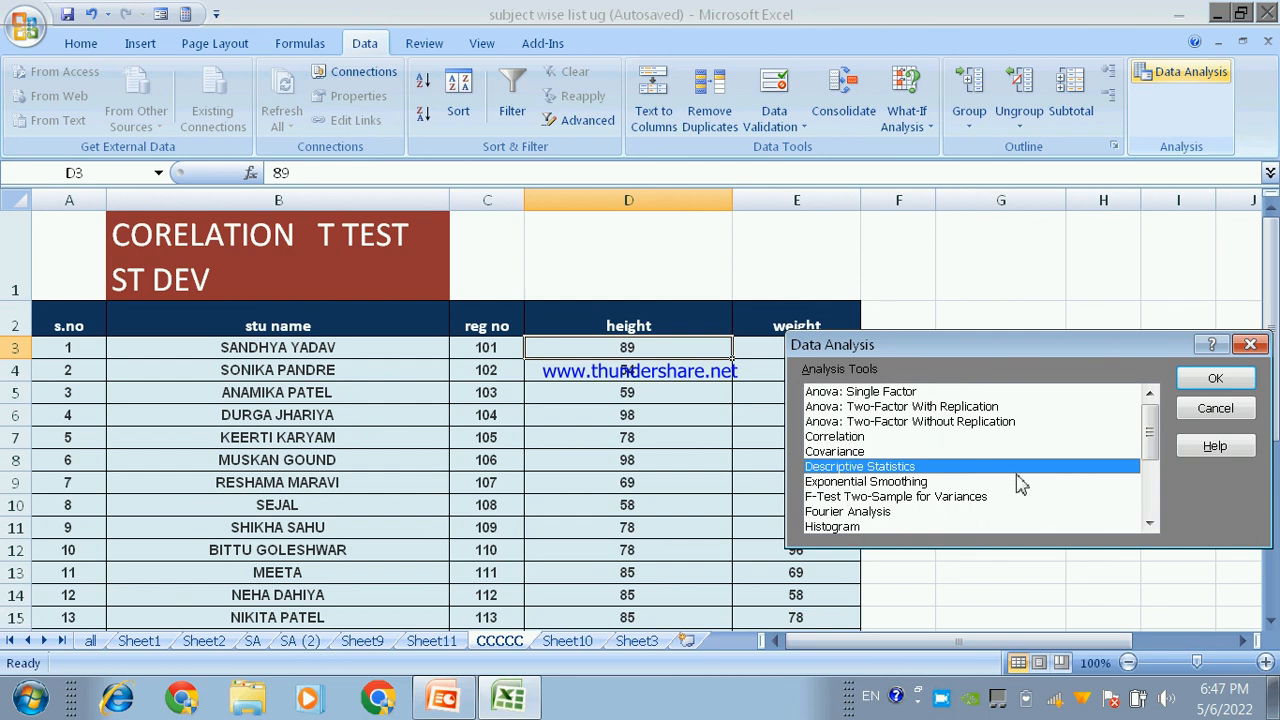
left_click(1240, 388)
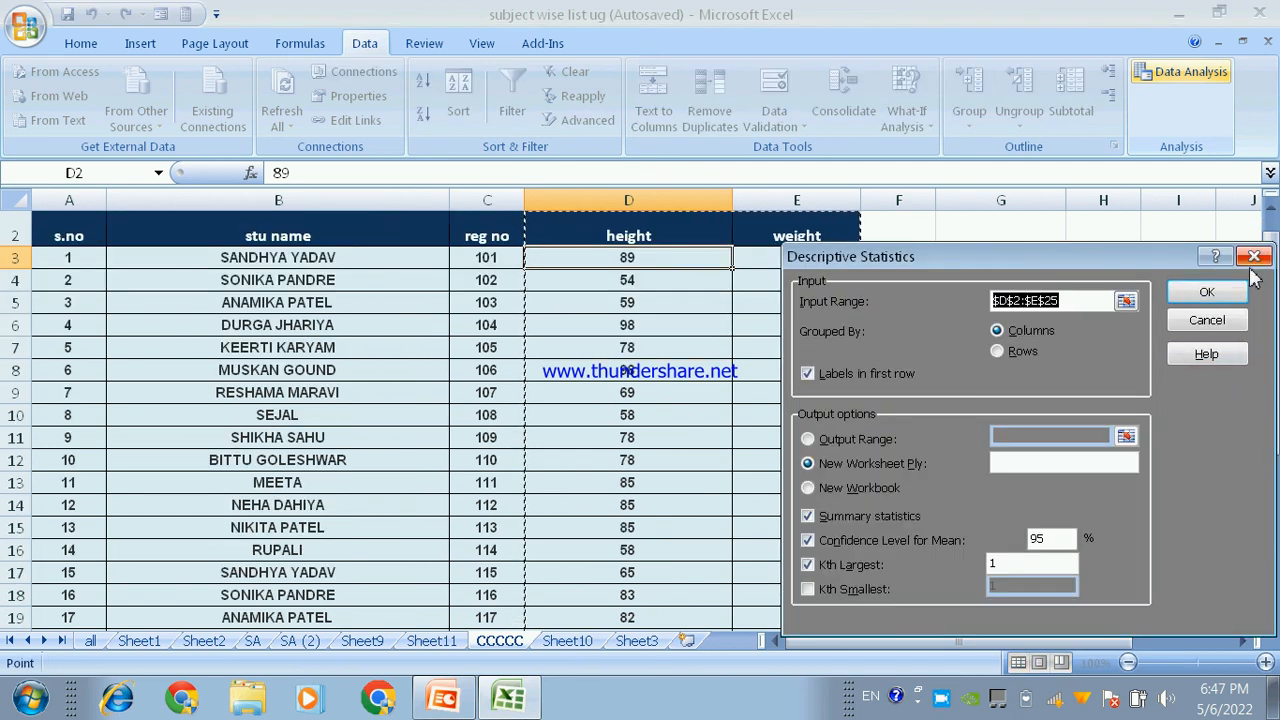
left_click(1254, 257)
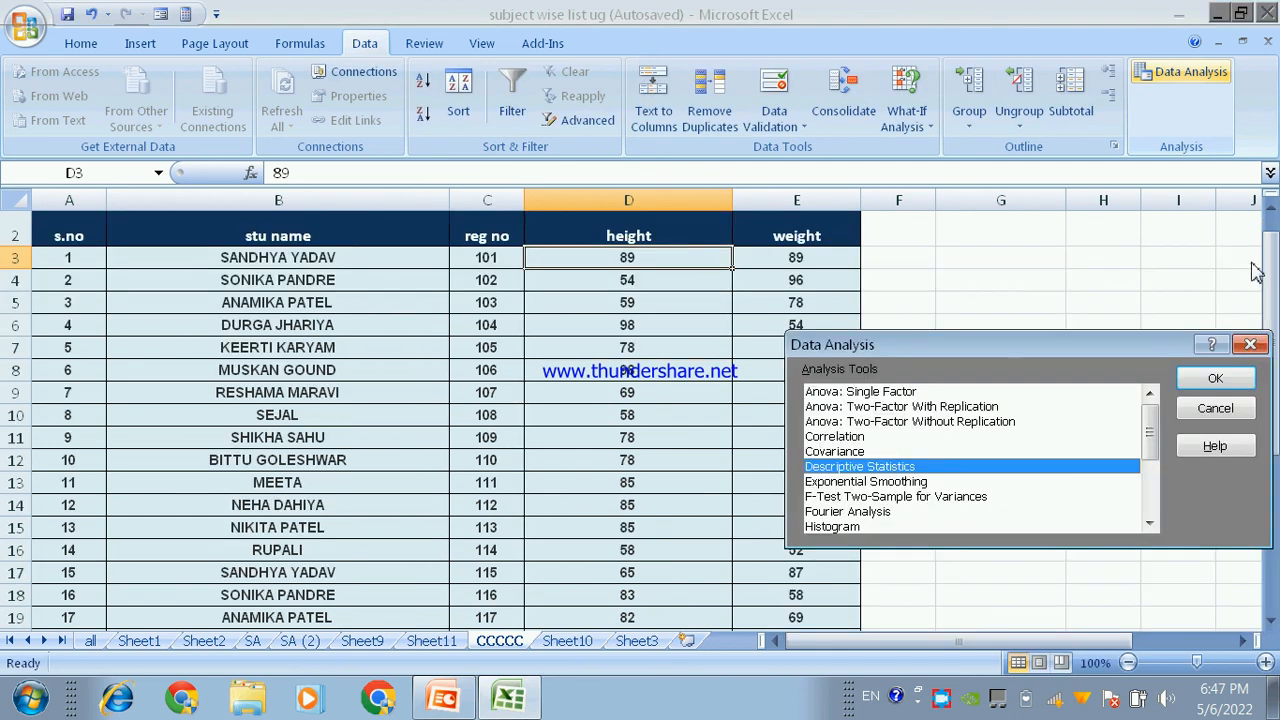
left_click(1250, 344)
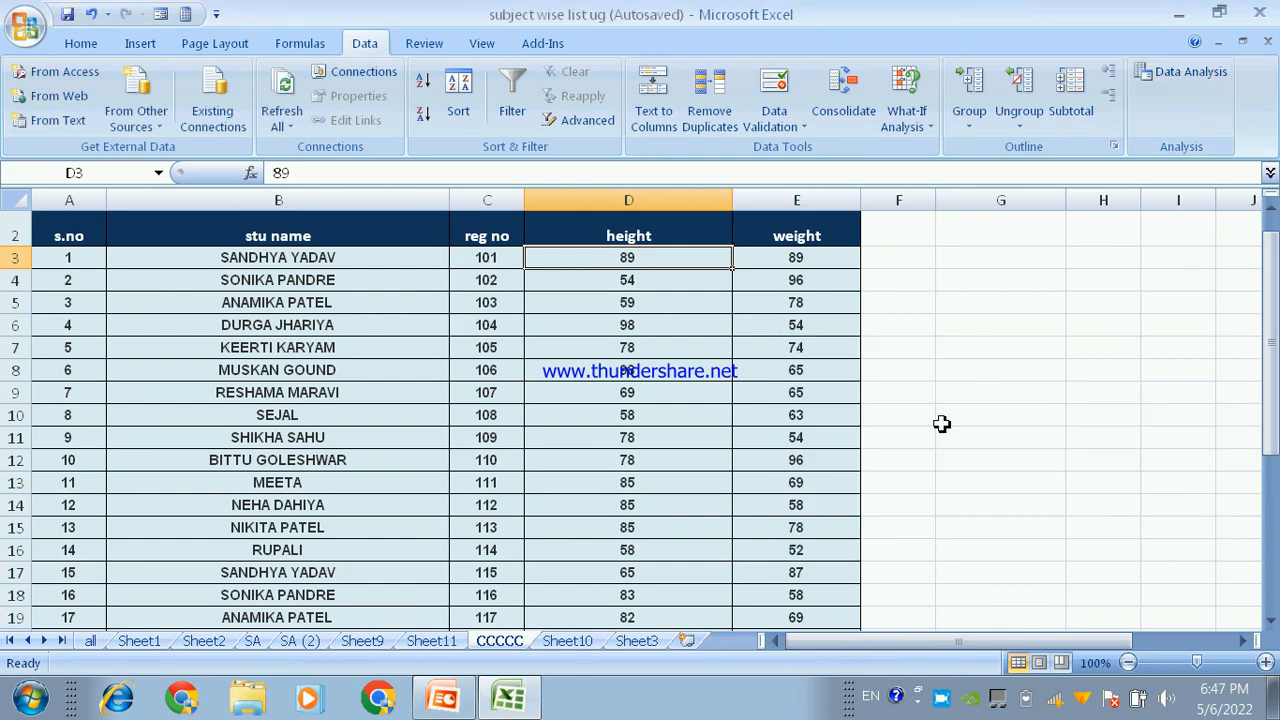
Switch to the PowerPoint presentation and go to slide 12, which explains what the t-test is used for.
left_click(443, 697)
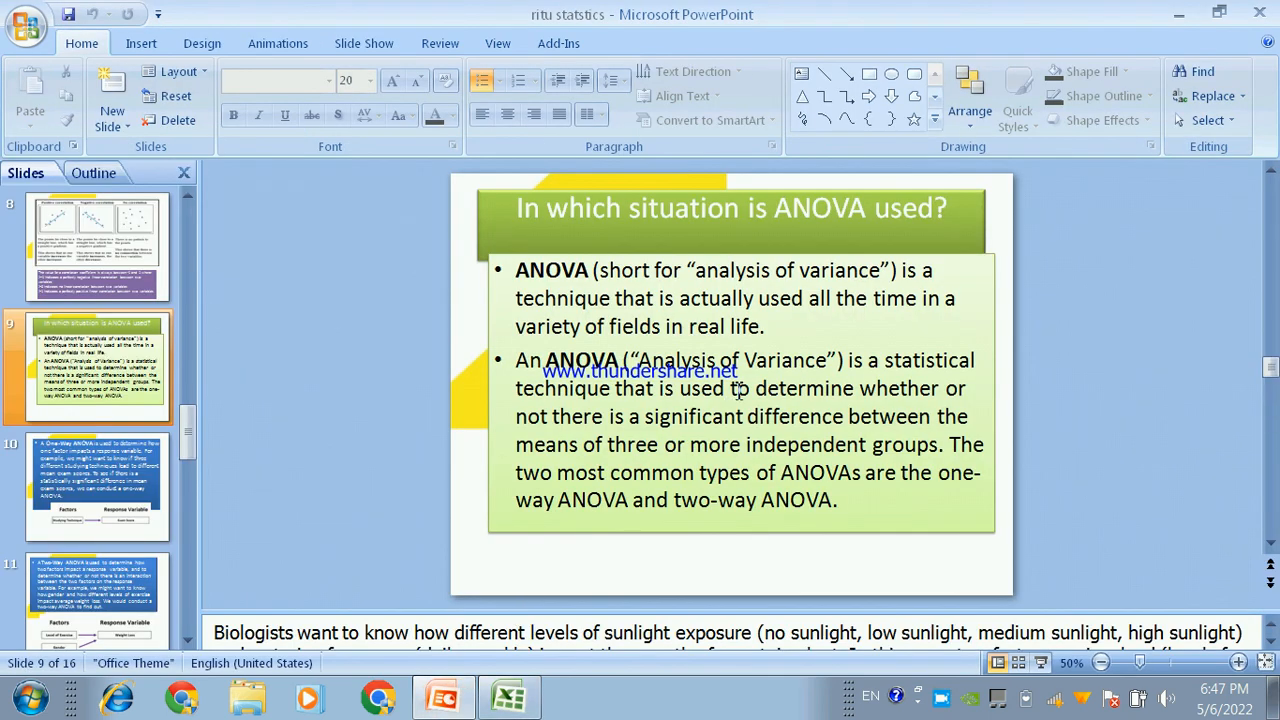
scroll(770, 345, "down", 3)
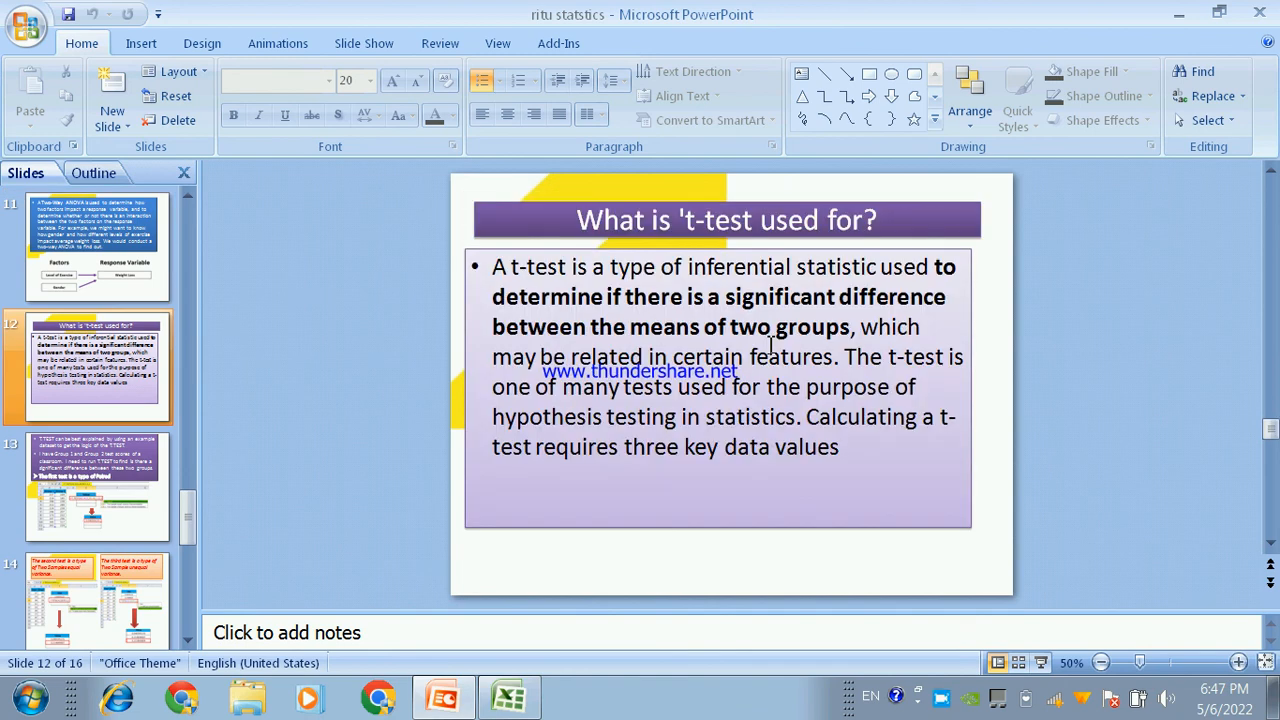